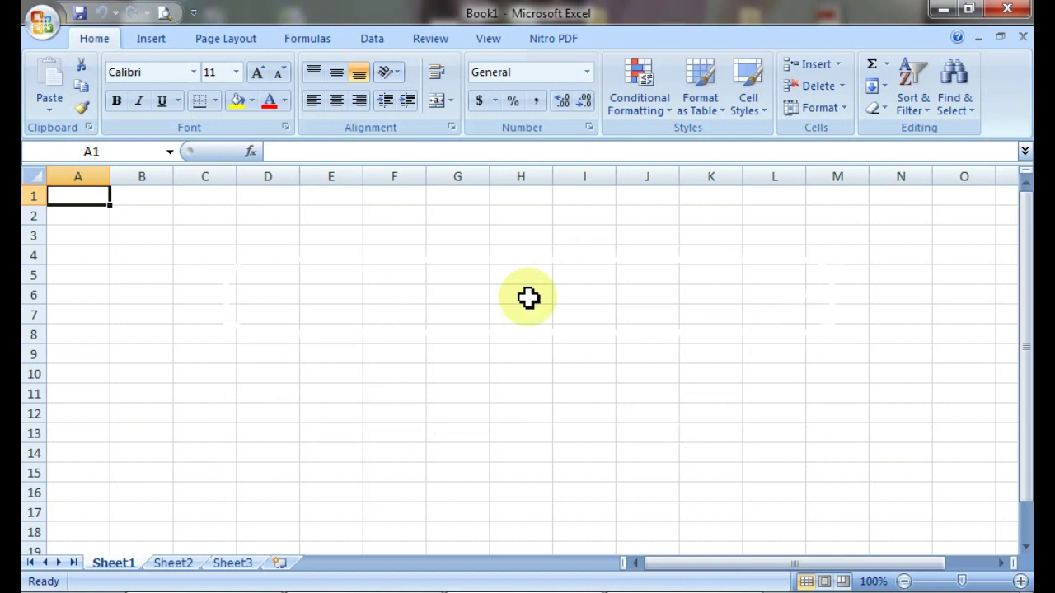
# Enter the title 'biodata kelas 2 tkj 1' in cell A1
pyautogui.write('b')
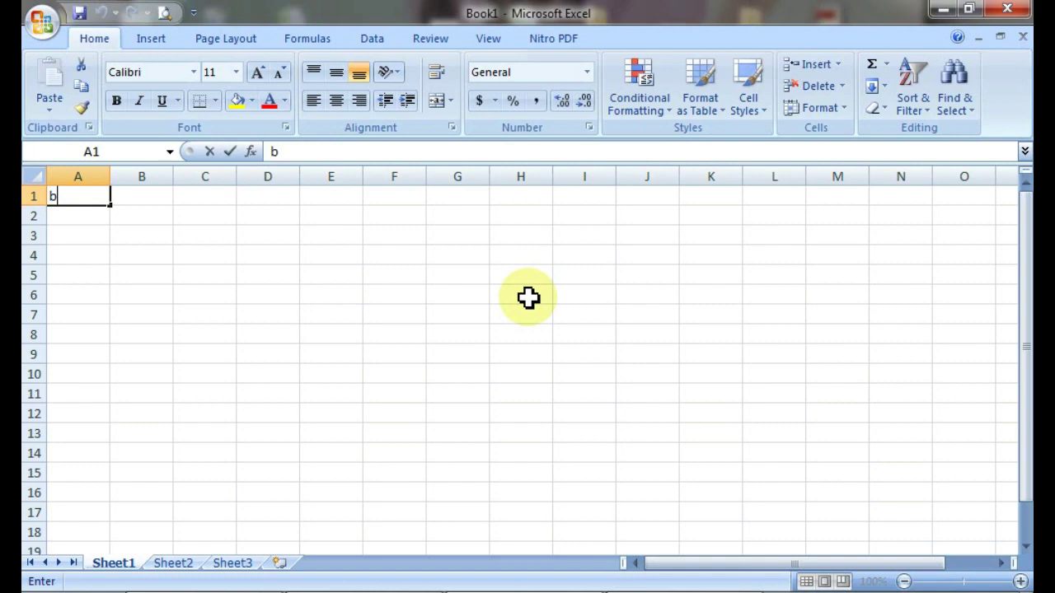
pyautogui.write('io')
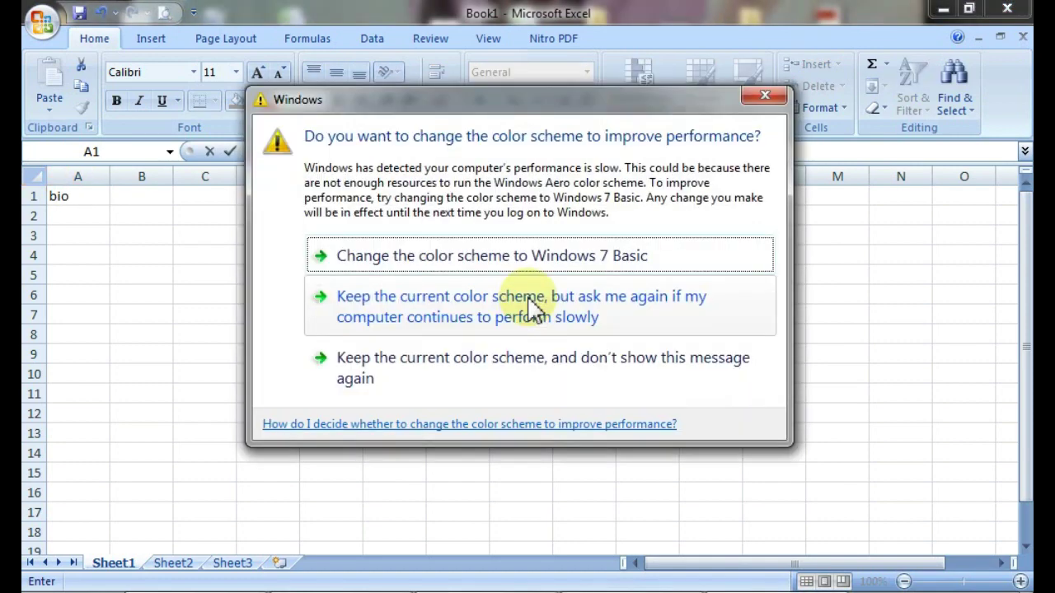
pyautogui.click(455, 368)
pyautogui.write('data kelas')
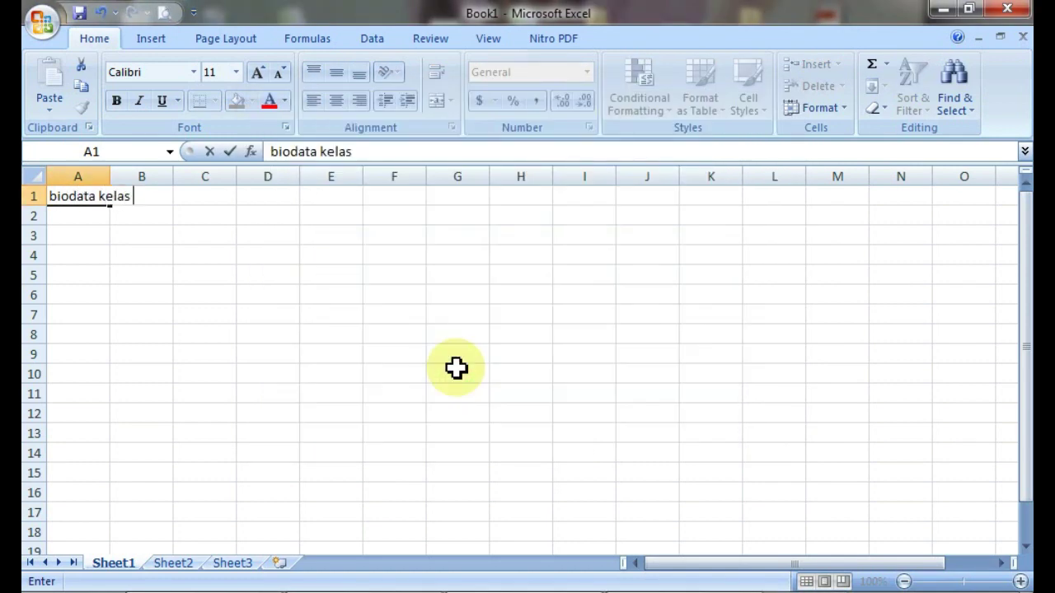
pyautogui.write(' 1')
pyautogui.press('Return')
# Fill row 2 with headers no, nama, kelas, alamat, nope, wa, ig, fb, cita2, hobi, makes, mikes
pyautogui.write('no\tnama\t')
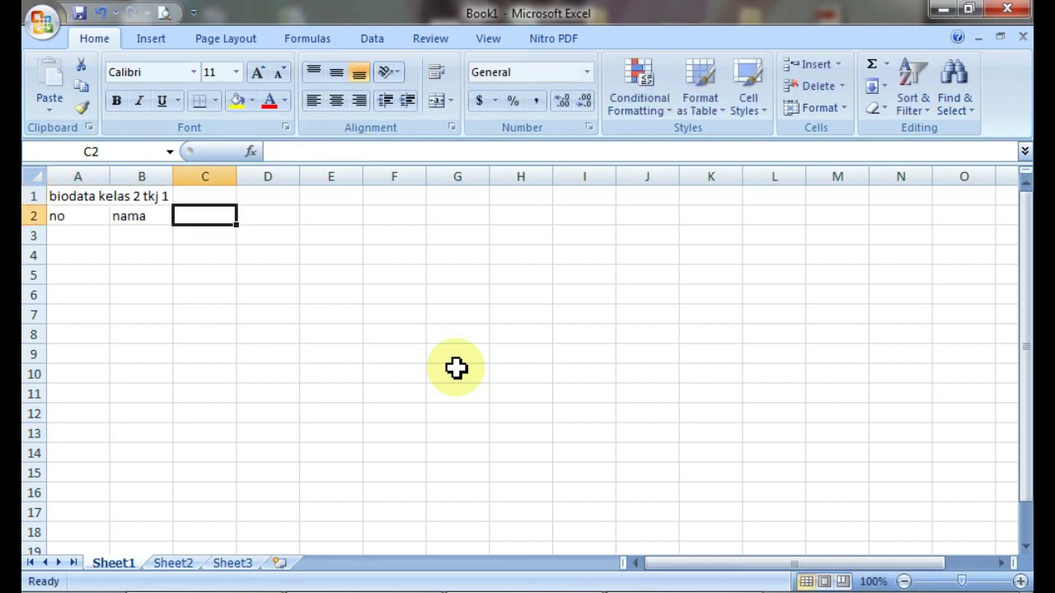
pyautogui.write('kelas\talamat')
pyautogui.press('Tab')
pyautogui.write('nop')
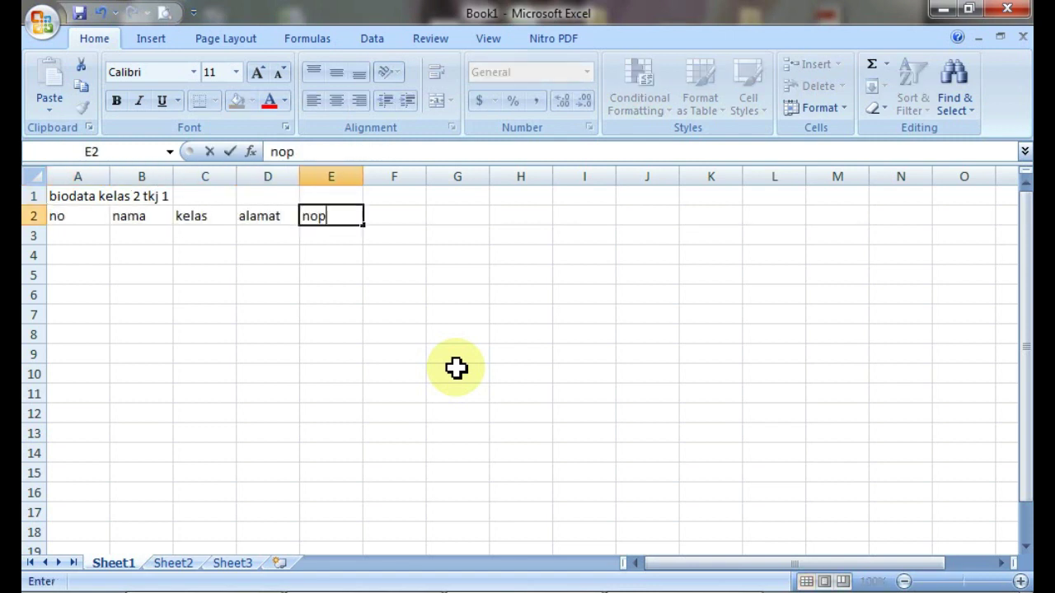
pyautogui.write('e')
pyautogui.press('Tab')
pyautogui.write('wa\tig\tfb\t')
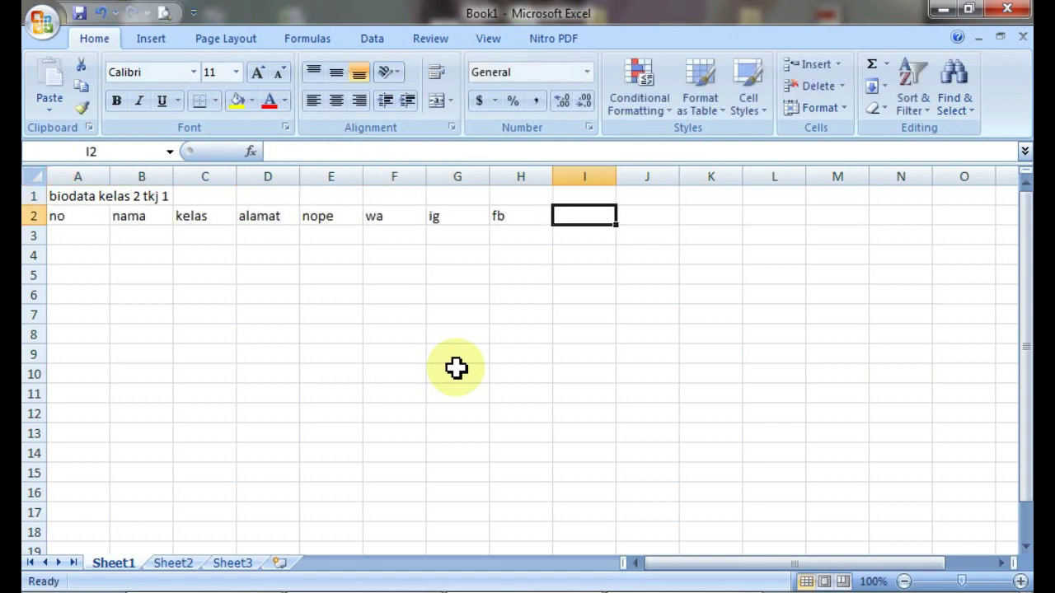
pyautogui.write('cita2\thobi\tmakes')
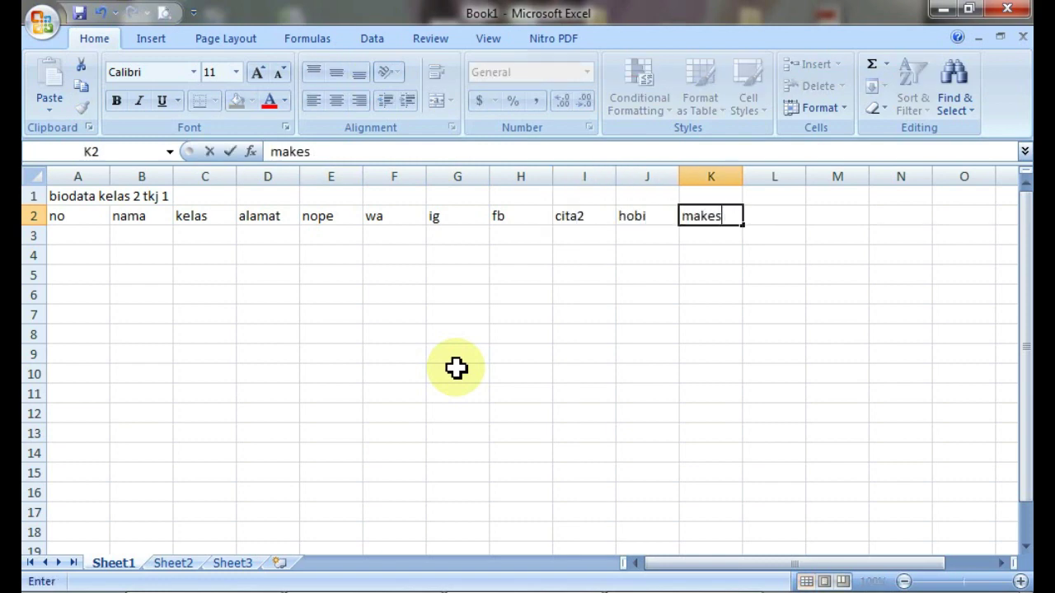
pyautogui.write('\tmikes')
pyautogui.press('Return')
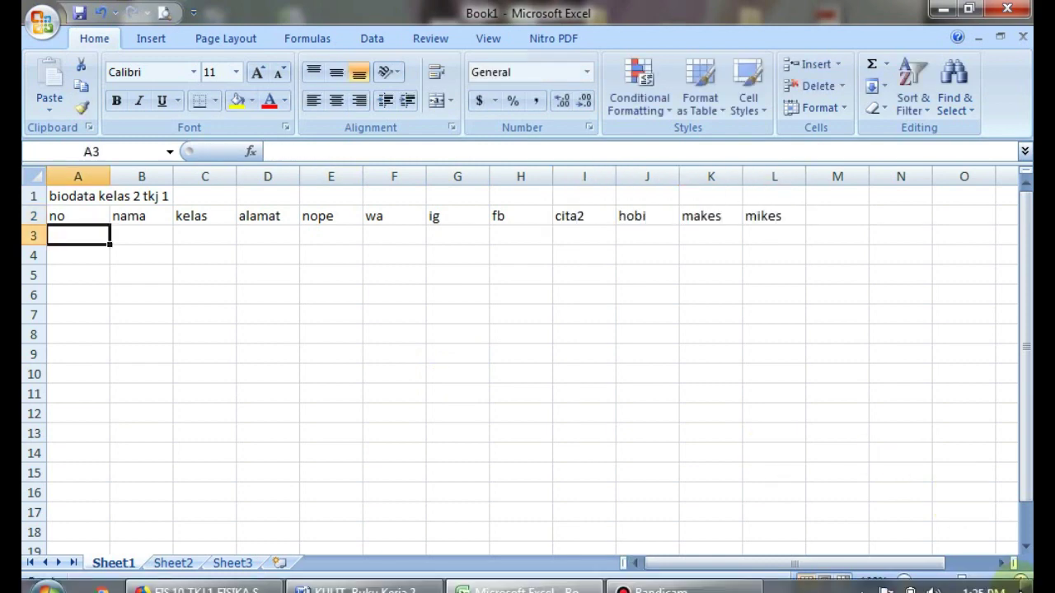
# Narrow column A, widen columns B, D, F, G, H, and merge-and-centre the title across the table
pyautogui.scroll(2, 1013, 577)
pyautogui.click(130, 234)
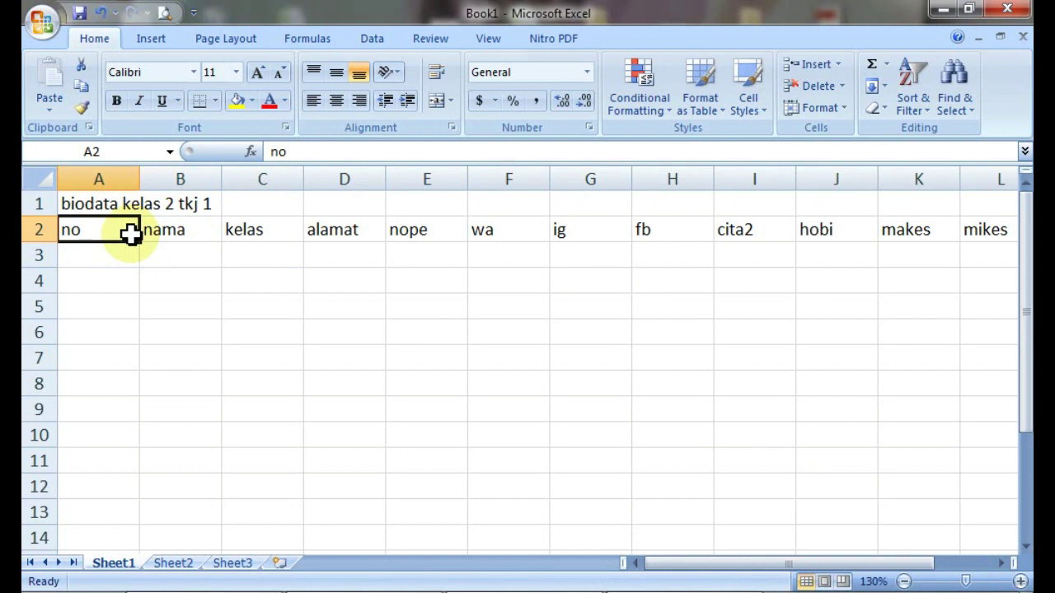
pyautogui.moveTo(139, 179); pyautogui.dragTo(104, 179)
pyautogui.moveTo(186, 179); pyautogui.dragTo(227, 179)
pyautogui.moveTo(391, 179); pyautogui.dragTo(536, 179)
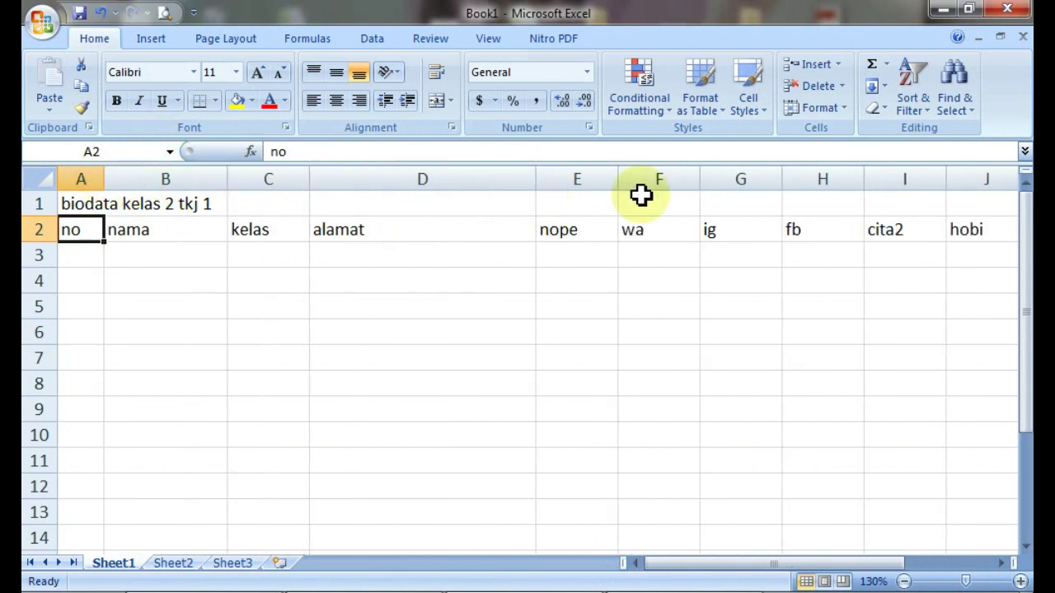
pyautogui.moveTo(699, 179); pyautogui.dragTo(724, 179)
pyautogui.moveTo(806, 179); pyautogui.dragTo(839, 179)
pyautogui.moveTo(922, 179); pyautogui.dragTo(952, 179)
pyautogui.moveTo(85, 204)
pyautogui.mouseDown()
pyautogui.moveTo(847, 253)
pyautogui.moveTo(787, 206)
pyautogui.mouseUp()
pyautogui.click(437, 101)
# Number column A from 1 to 36 and select the table from the title to row 38
pyautogui.click(72, 257)
pyautogui.write('1 2')
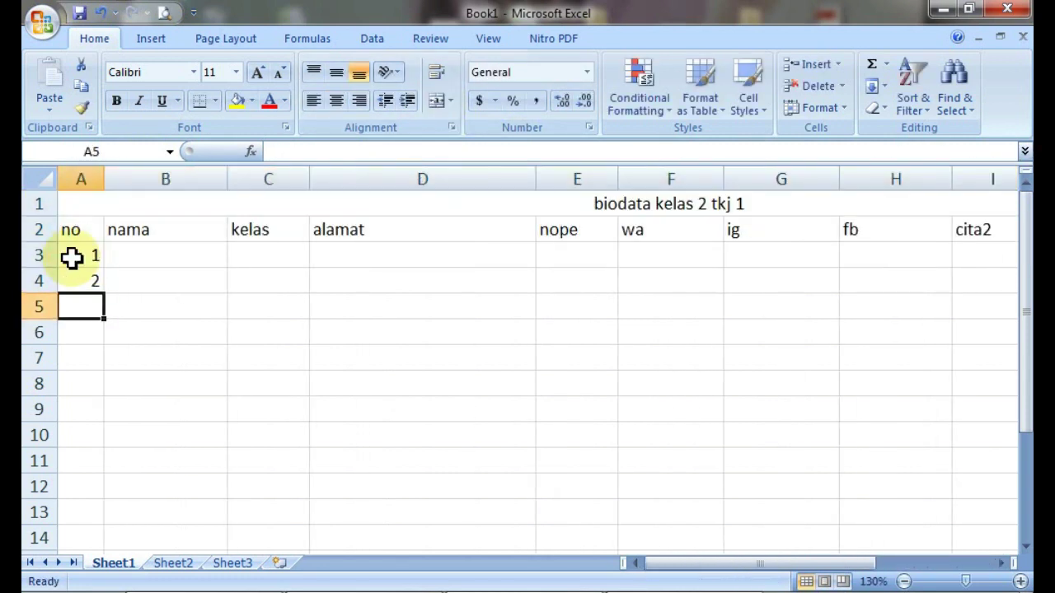
pyautogui.moveTo(72, 257)
pyautogui.mouseDown()
pyautogui.moveTo(83, 281)
pyautogui.moveTo(105, 241)
pyautogui.mouseUp()
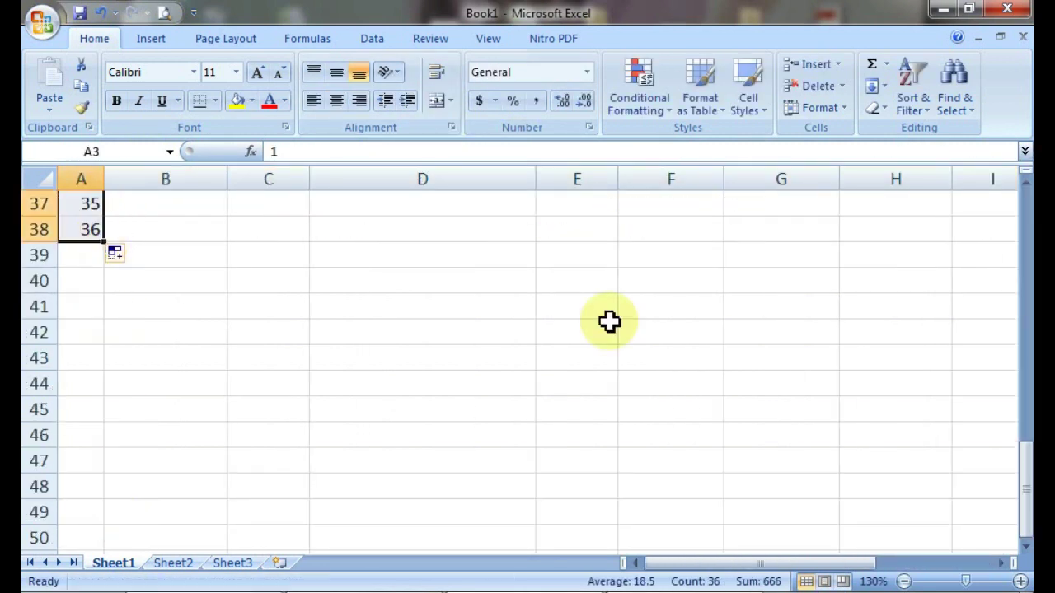
pyautogui.moveTo(1026, 486); pyautogui.dragTo(1036, 189)
pyautogui.click(275, 388)
pyautogui.moveTo(148, 206); pyautogui.dragTo(148, 206)
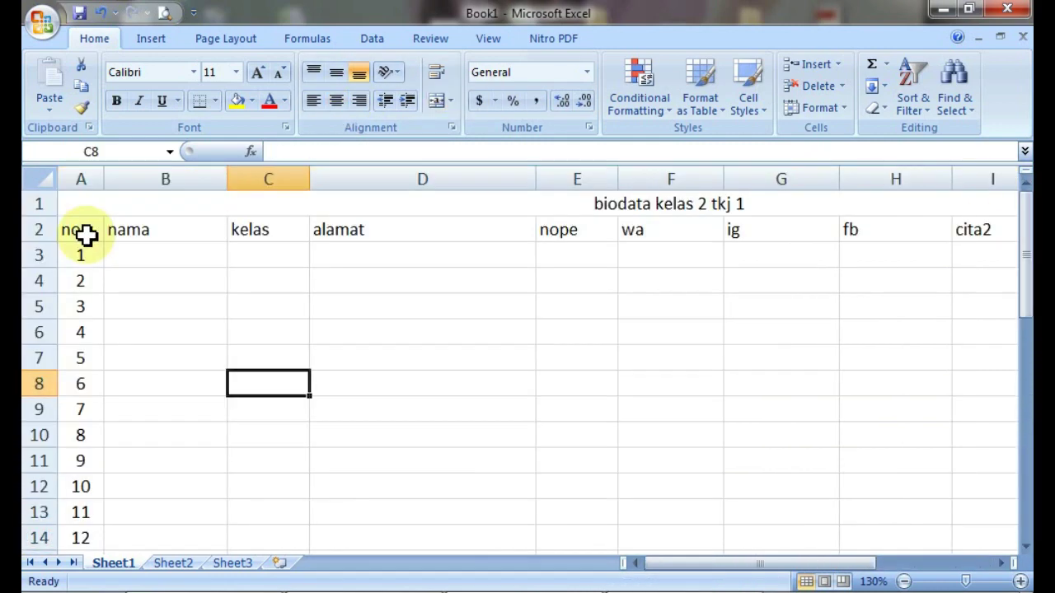
pyautogui.moveTo(758, 564); pyautogui.dragTo(624, 562)
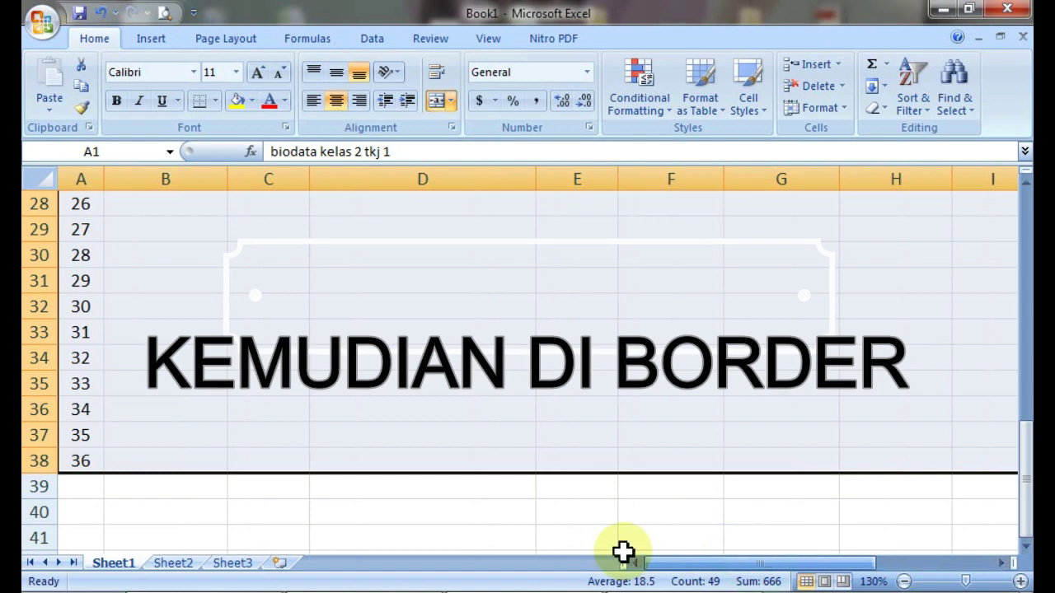
# Apply All Borders to every cell of the selected table
pyautogui.click(214, 101)
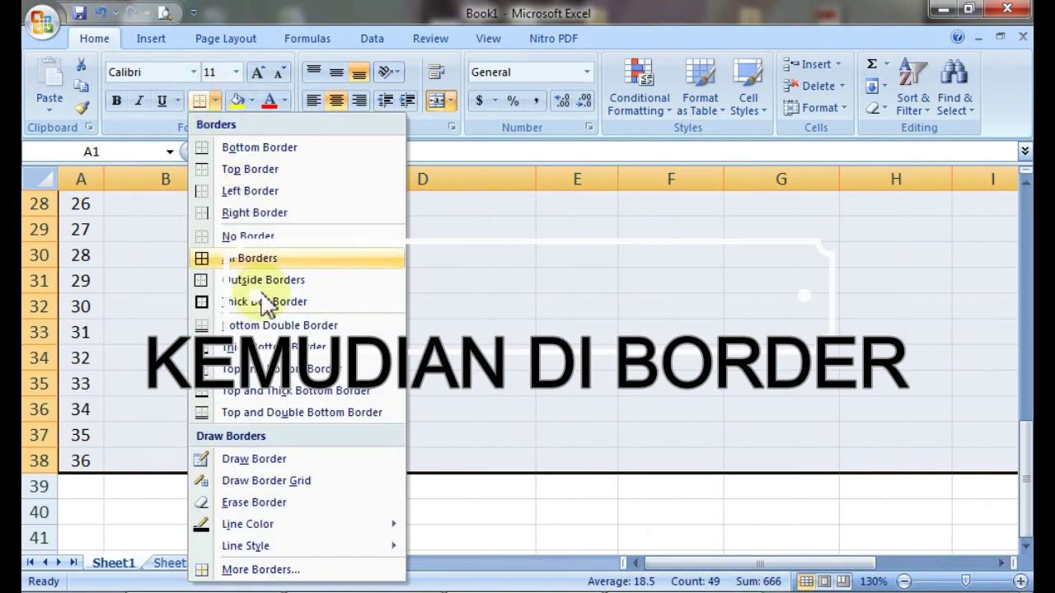
pyautogui.click(259, 258)
pyautogui.click(418, 339)
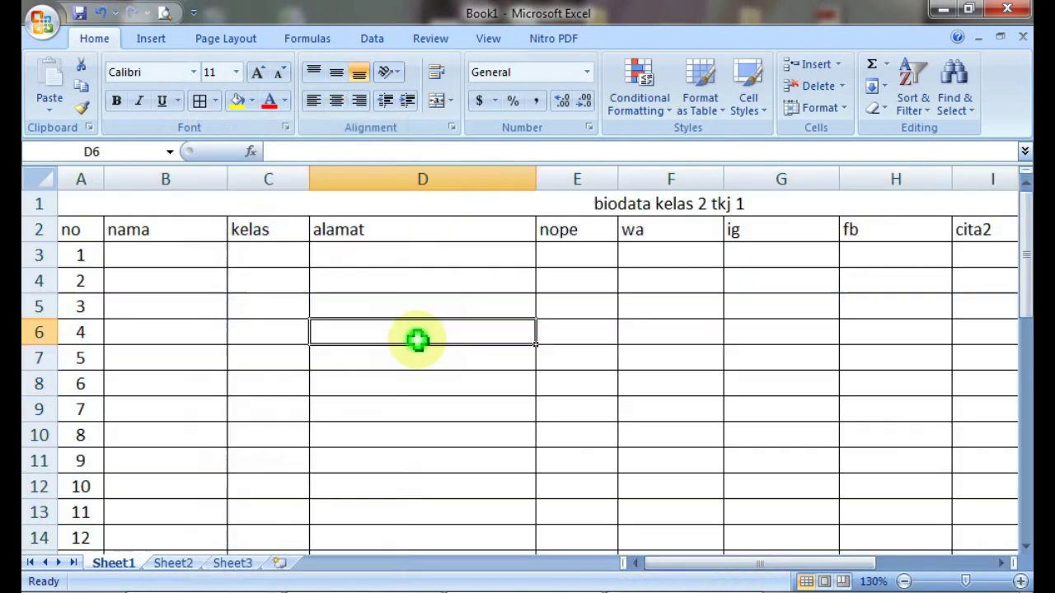
# Merge row 39 across the table and enter the centred credit 'Karya: Nama Kamu'
pyautogui.moveTo(1024, 302); pyautogui.dragTo(1026, 547)
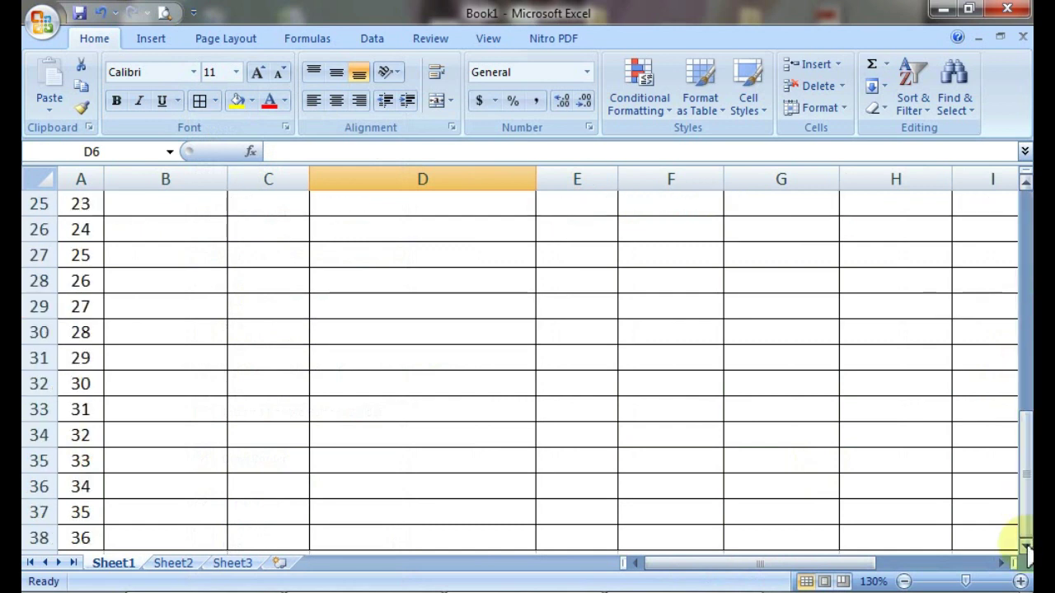
pyautogui.click(1026, 547)
pyautogui.moveTo(71, 525); pyautogui.dragTo(783, 511)
pyautogui.click(437, 101)
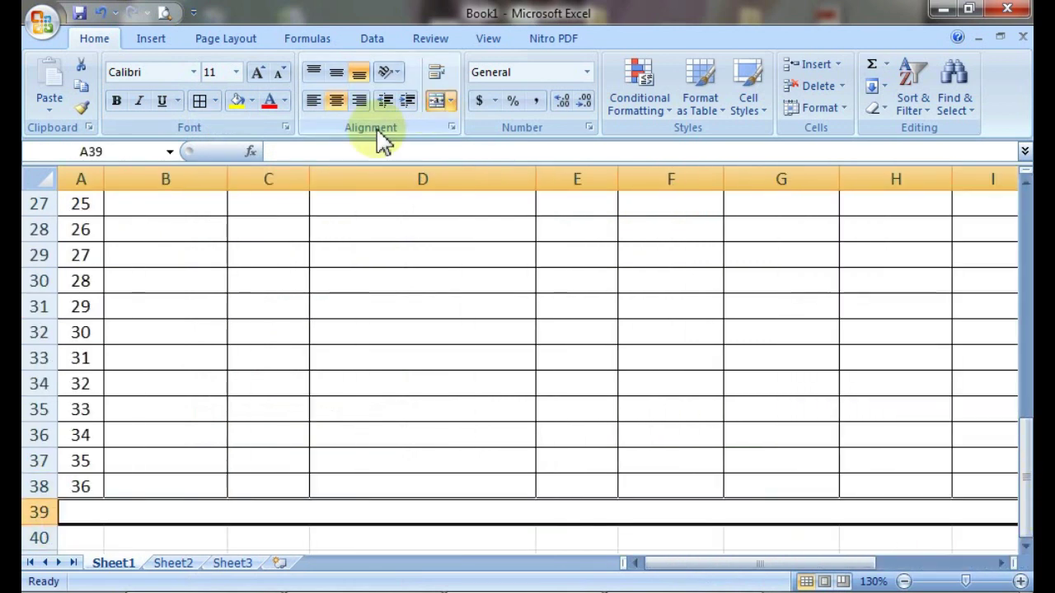
pyautogui.write('Karya: Nama Kamu')
pyautogui.press('Return')
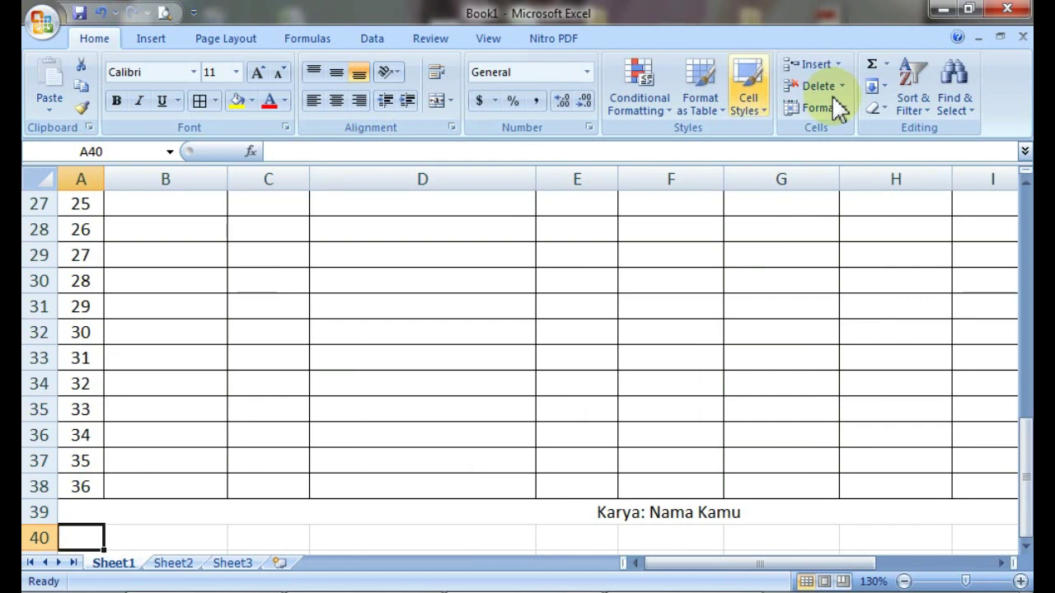
pyautogui.moveTo(966, 581); pyautogui.dragTo(942, 581)
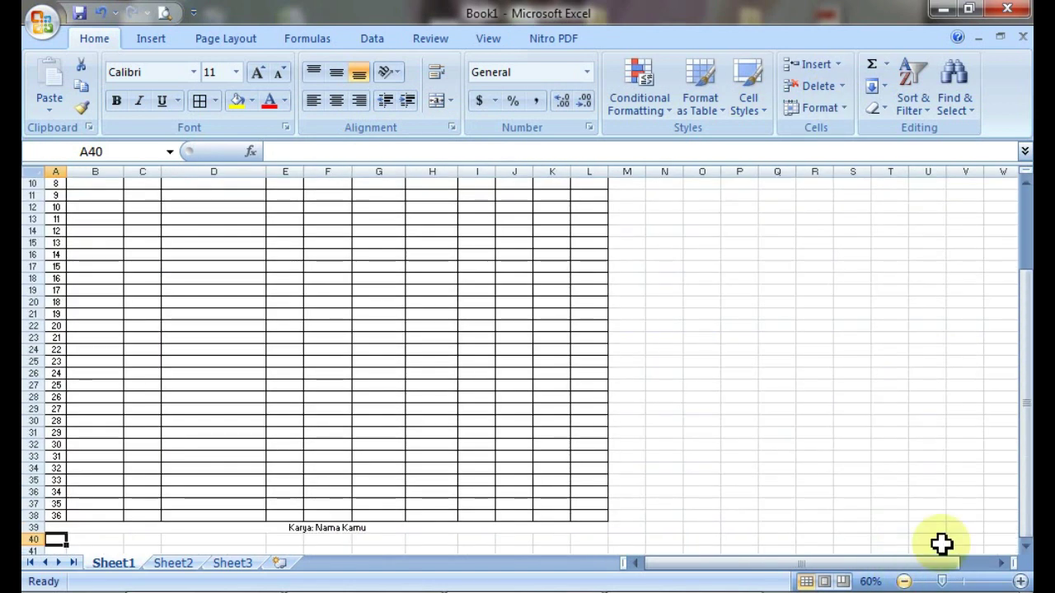
# Remove the Print Preview shortcut from the Quick Access Toolbar, then add it back
pyautogui.moveTo(1027, 435); pyautogui.dragTo(1028, 267)
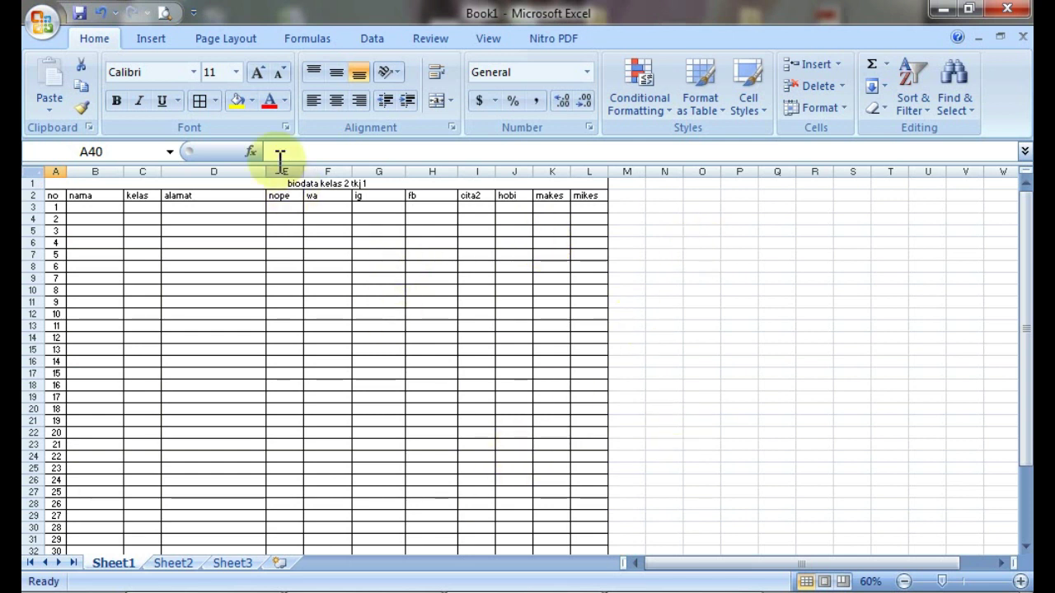
pyautogui.click(193, 13)
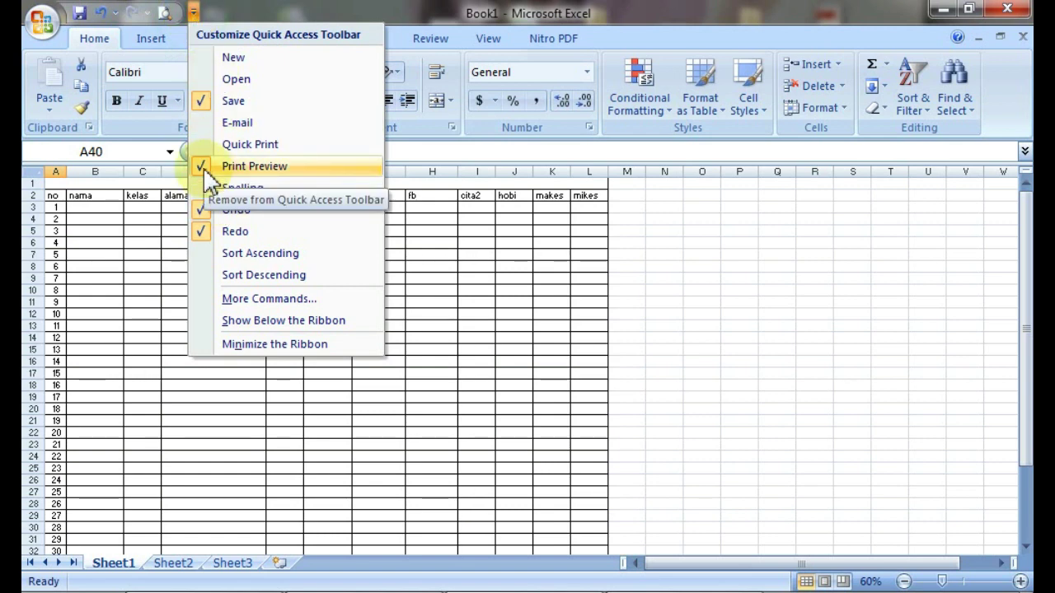
pyautogui.click(206, 168)
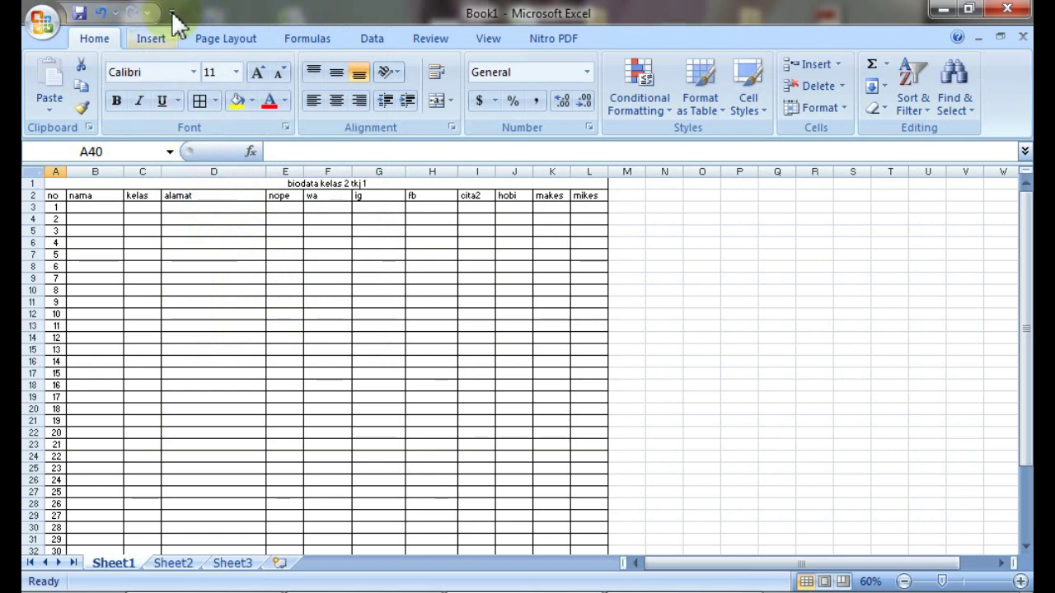
pyautogui.click(172, 12)
pyautogui.click(187, 168)
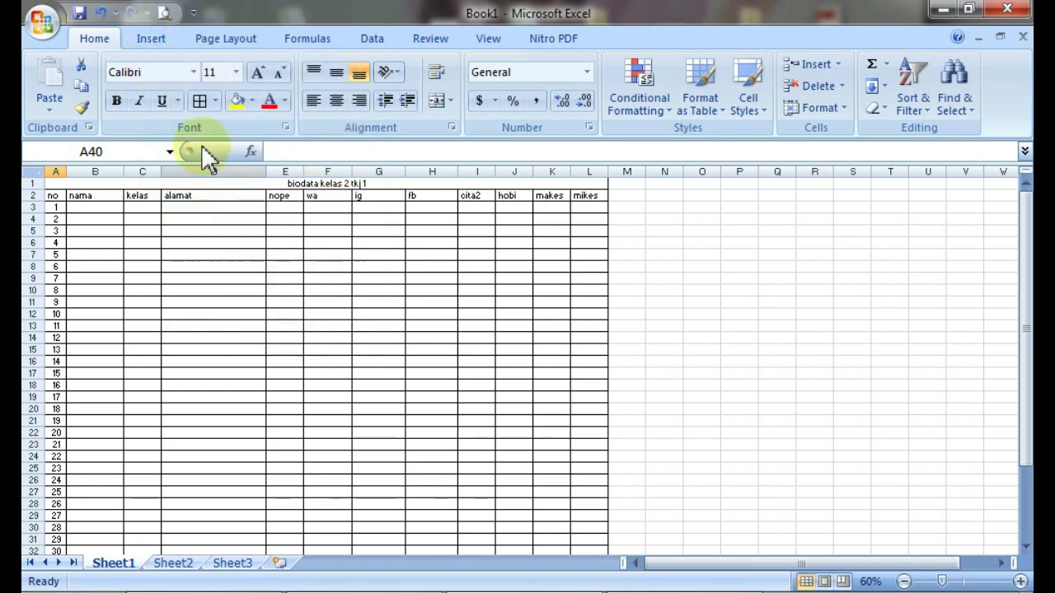
# Preview the sheet's printout, zooming in and out to inspect the page
pyautogui.click(167, 10)
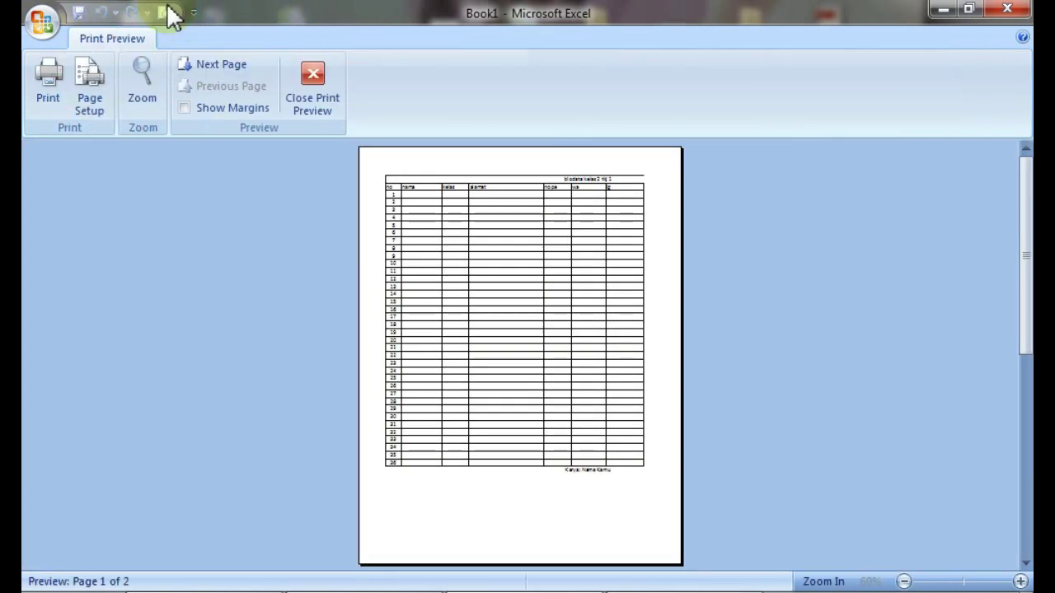
pyautogui.click(632, 228)
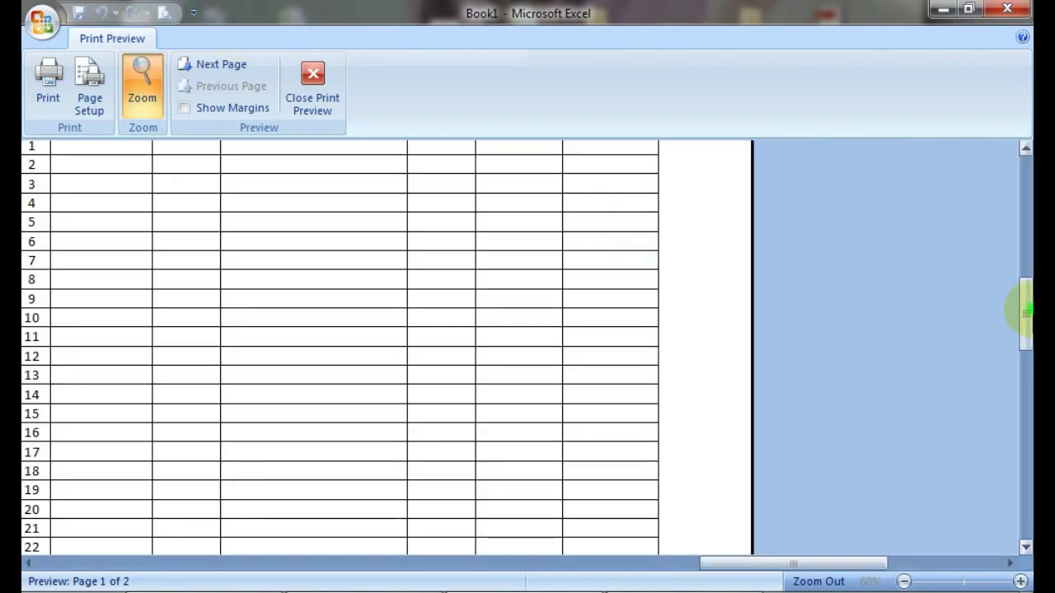
pyautogui.moveTo(1026, 311); pyautogui.dragTo(1026, 207)
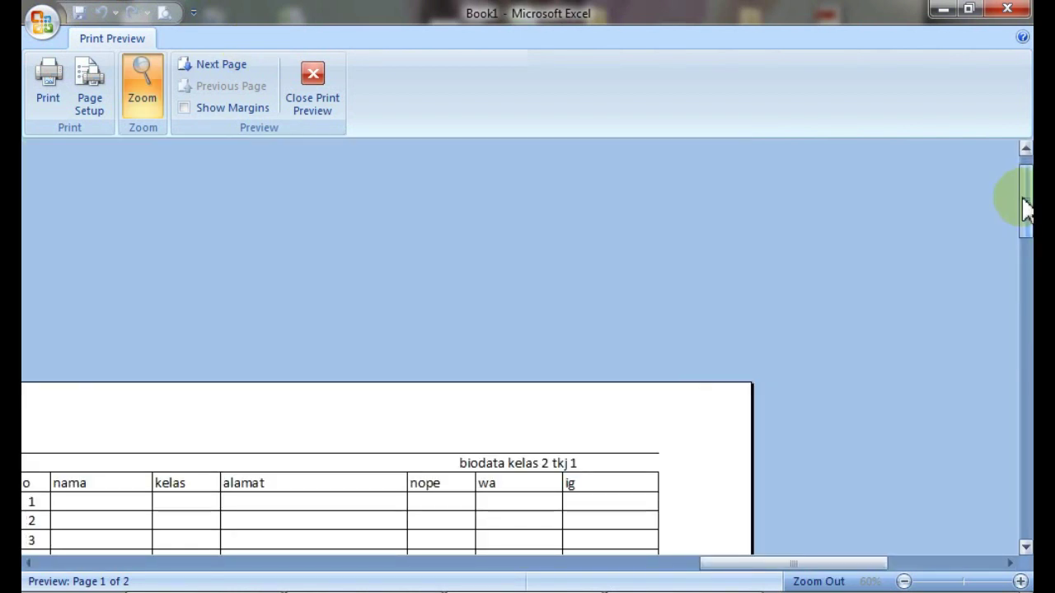
pyautogui.click(583, 428)
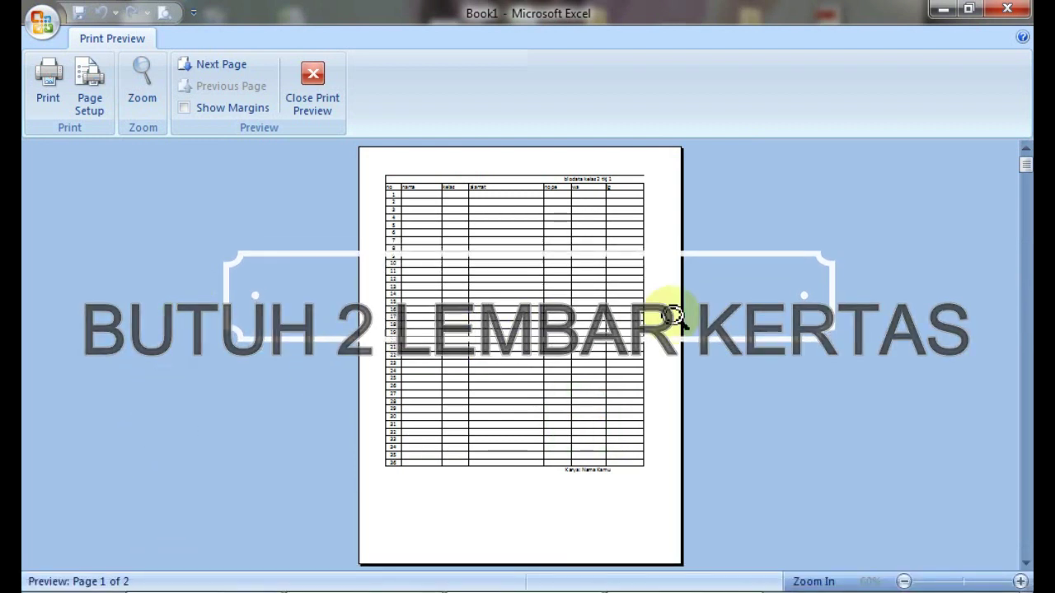
pyautogui.scroll(-1, 674, 315)
pyautogui.scroll(1, 672, 315)
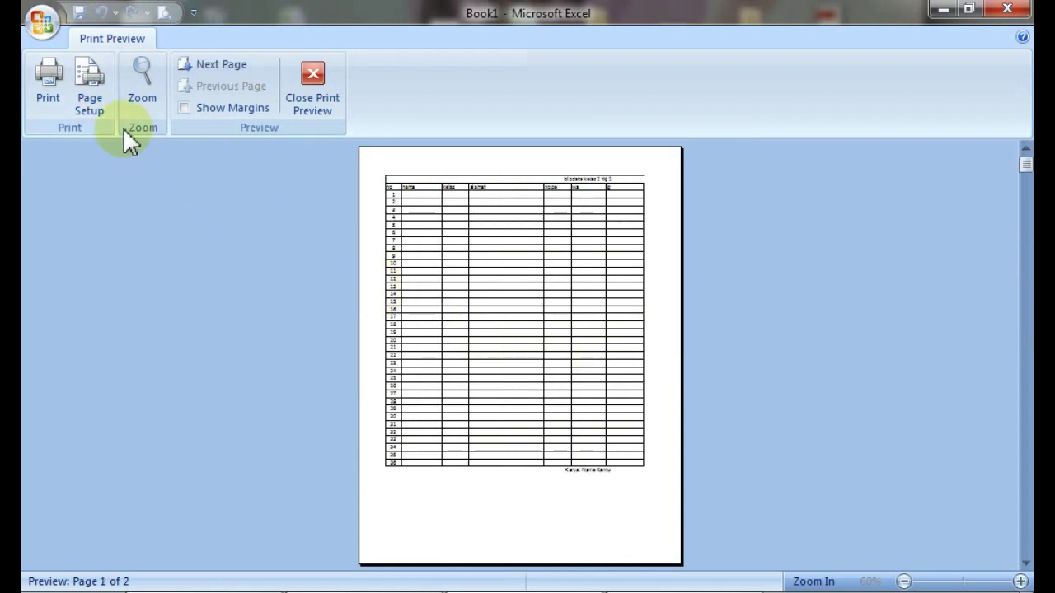
# Switch the page to landscape orientation, review the preview pages, and close the preview
pyautogui.click(97, 105)
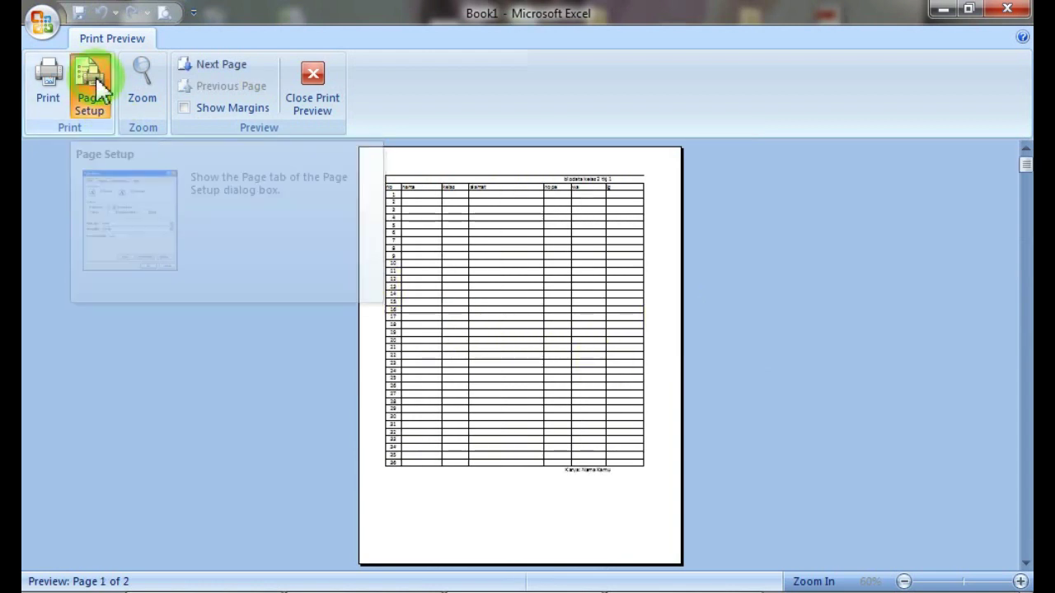
pyautogui.click(554, 155)
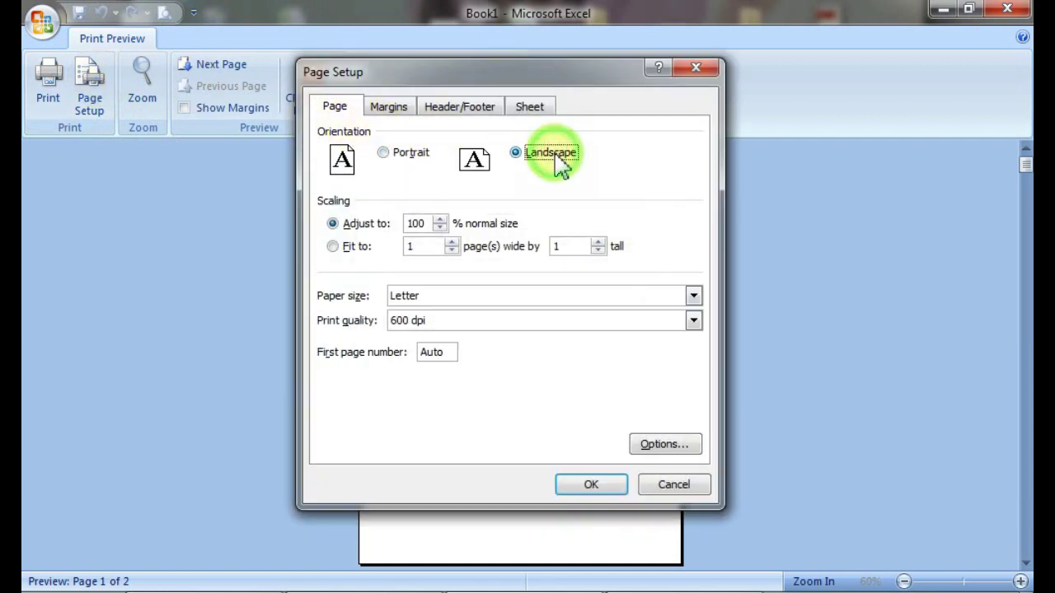
pyautogui.click(602, 483)
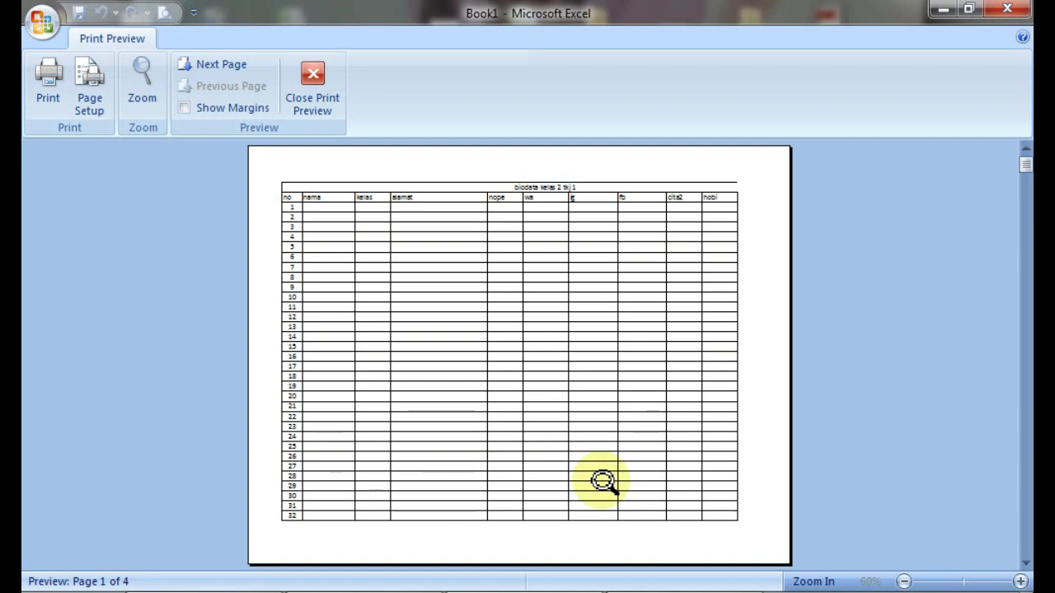
pyautogui.scroll(-1, 603, 483)
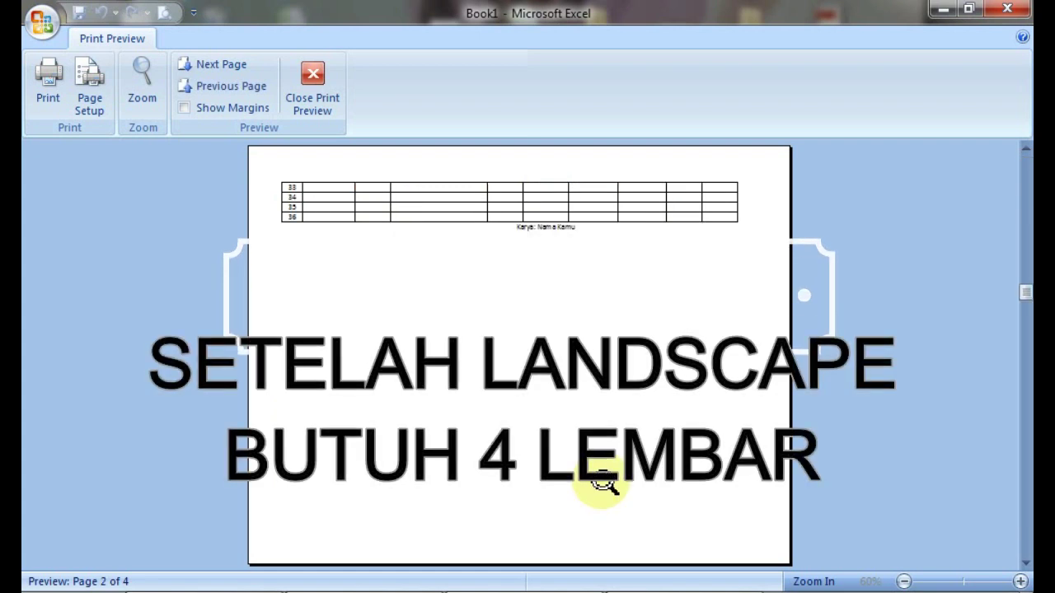
pyautogui.scroll(-1, 602, 482)
pyautogui.scroll(-1, 603, 483)
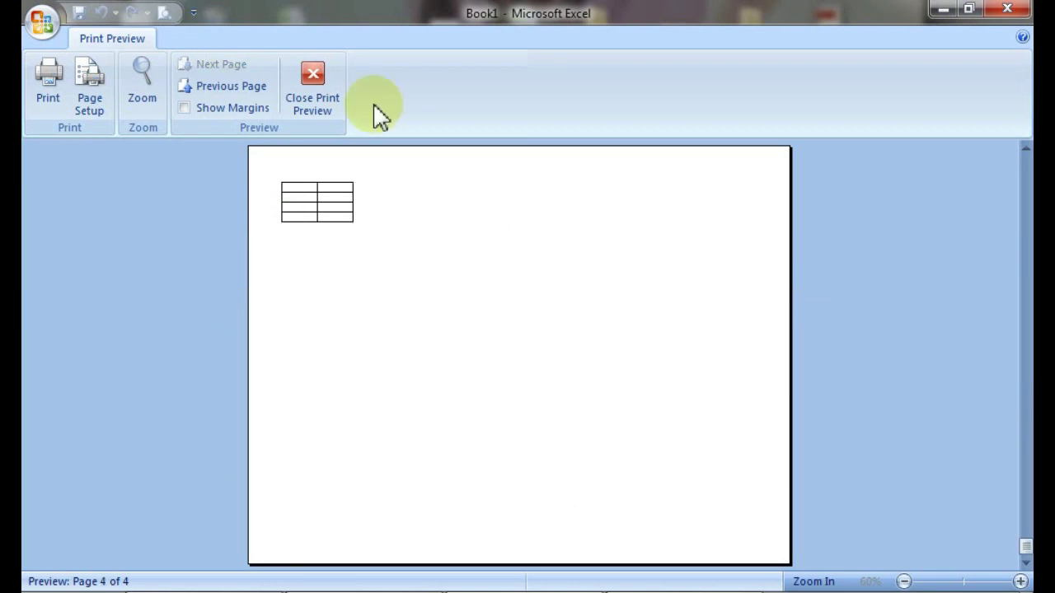
pyautogui.click(320, 96)
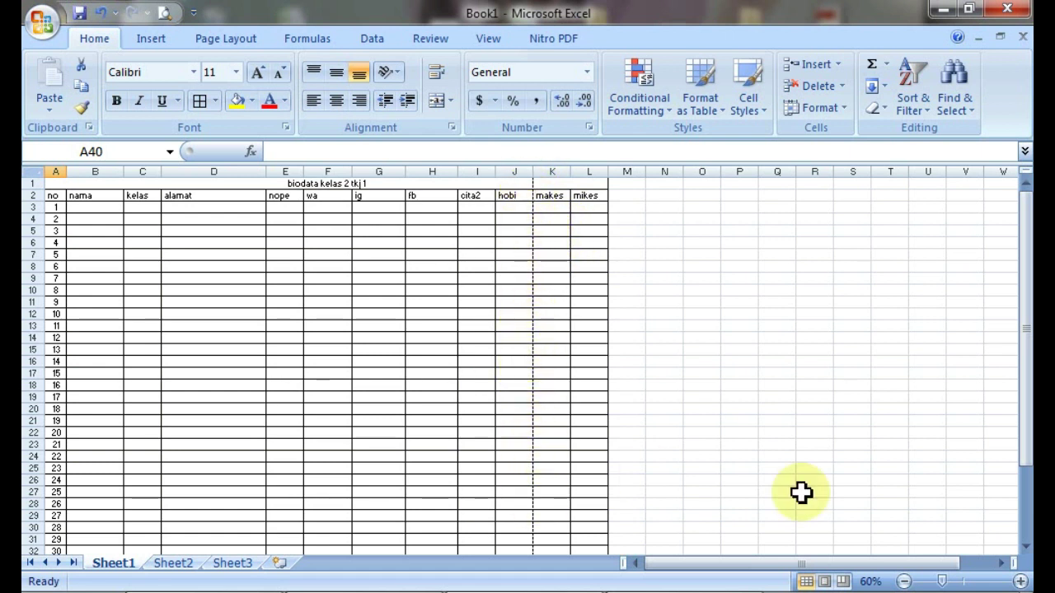
# Zoom the worksheet out to 30% to show the whole table and page breaks
pyautogui.click(904, 581)
pyautogui.click(904, 581)
pyautogui.click(904, 581)
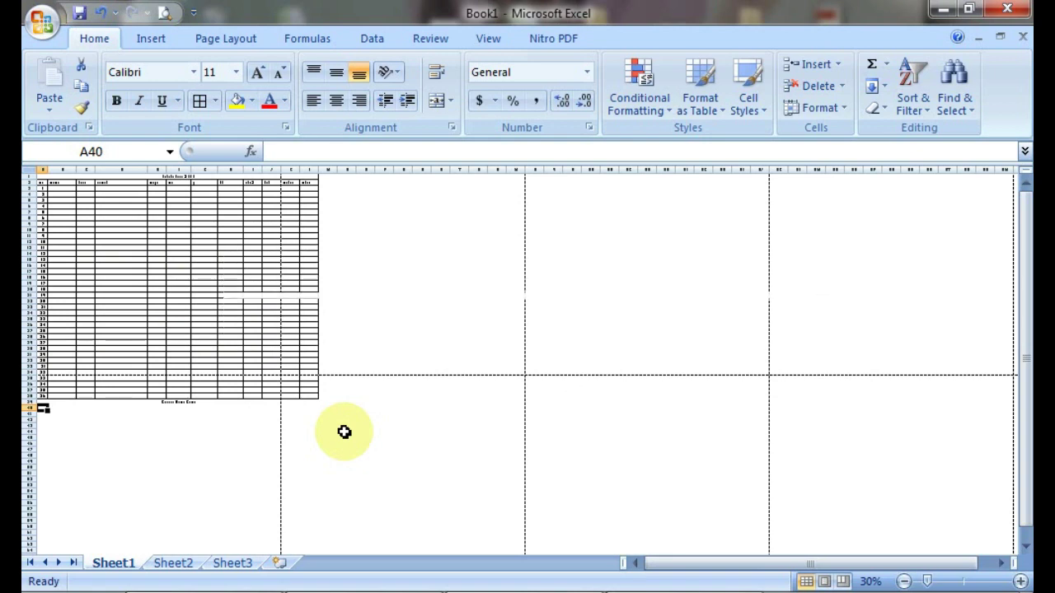
# In Page Setup, adjust the print scaling to 80% of normal size
pyautogui.click(163, 13)
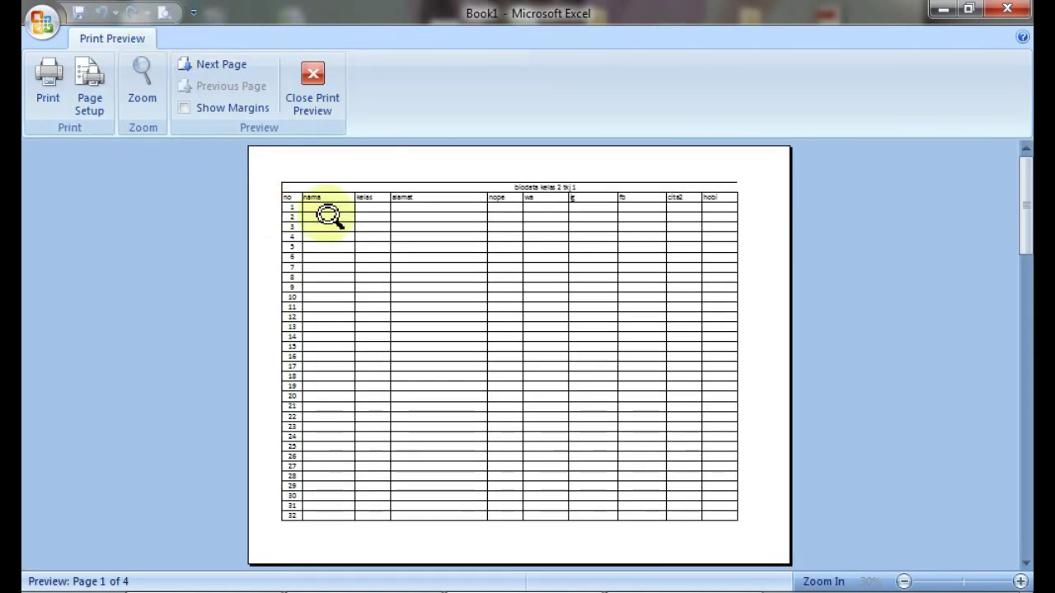
pyautogui.click(93, 99)
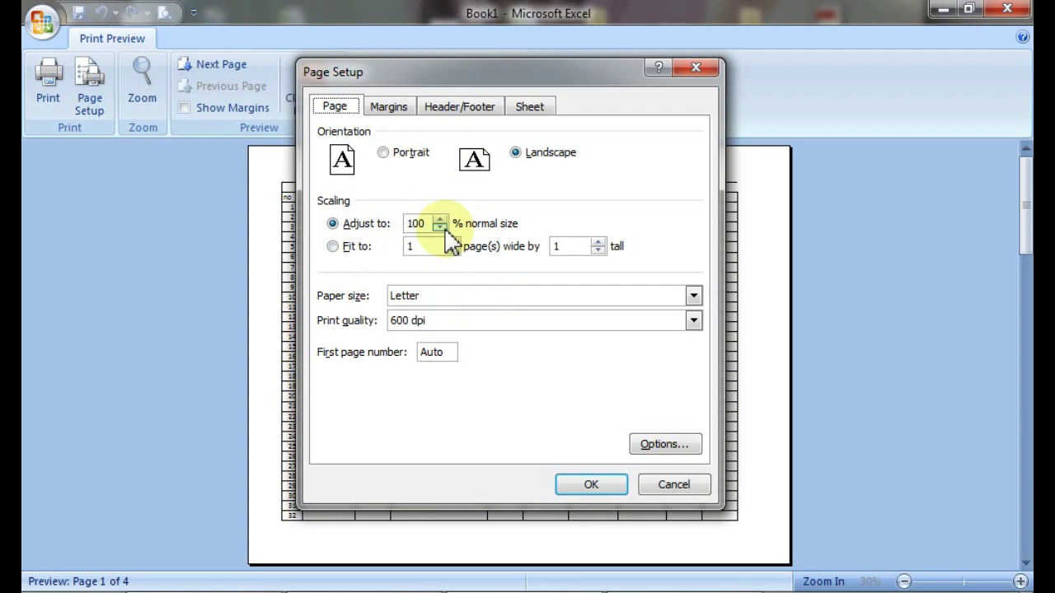
pyautogui.click(442, 228)
pyautogui.click(442, 228)
pyautogui.click(442, 228)
pyautogui.click(442, 228)
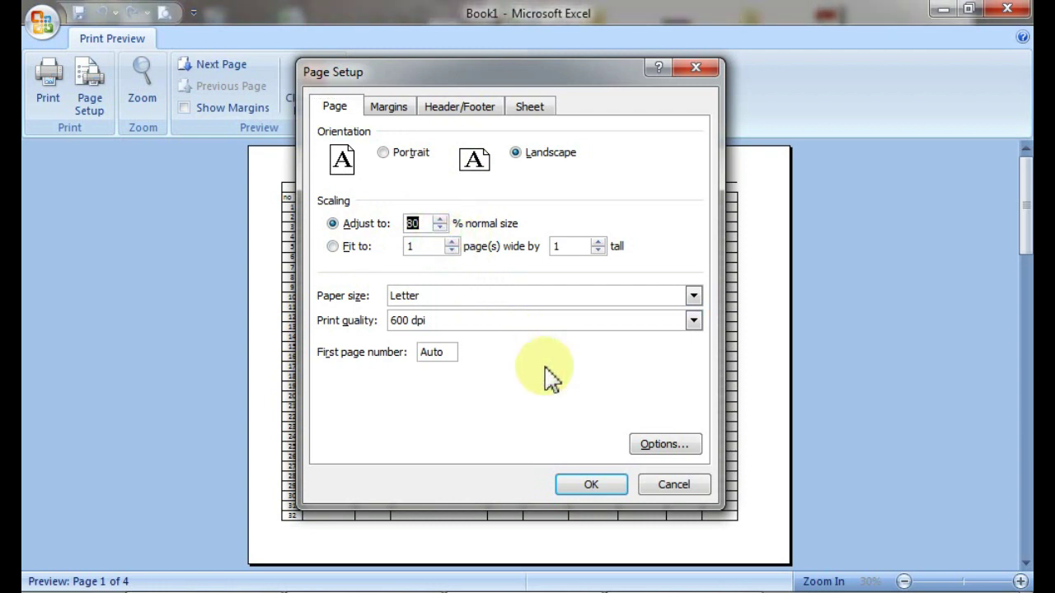
pyautogui.click(589, 485)
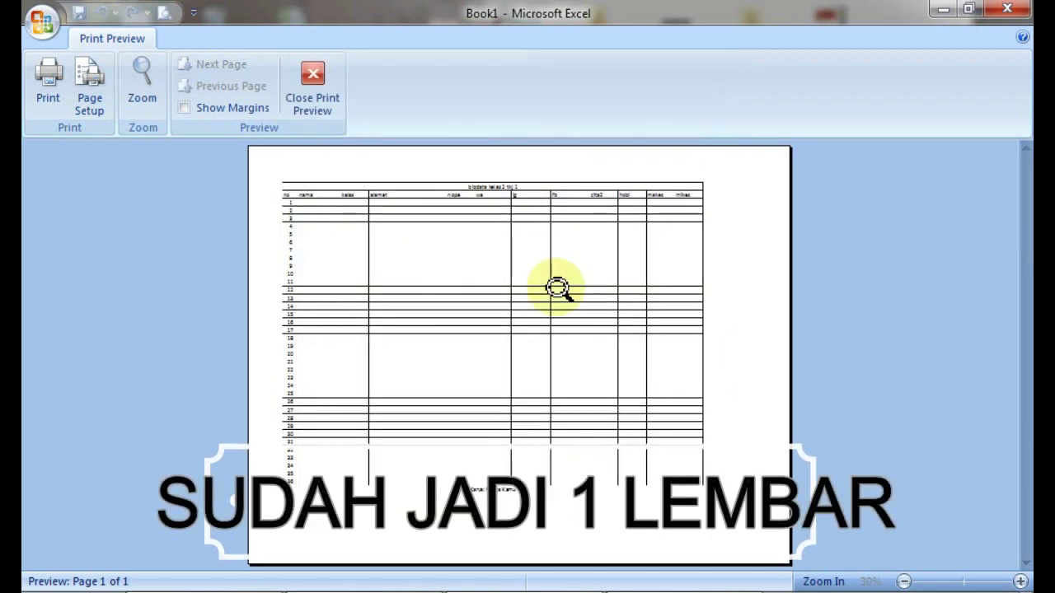
# Show the margin guides in the preview and drag the left and header margins
pyautogui.click(487, 263)
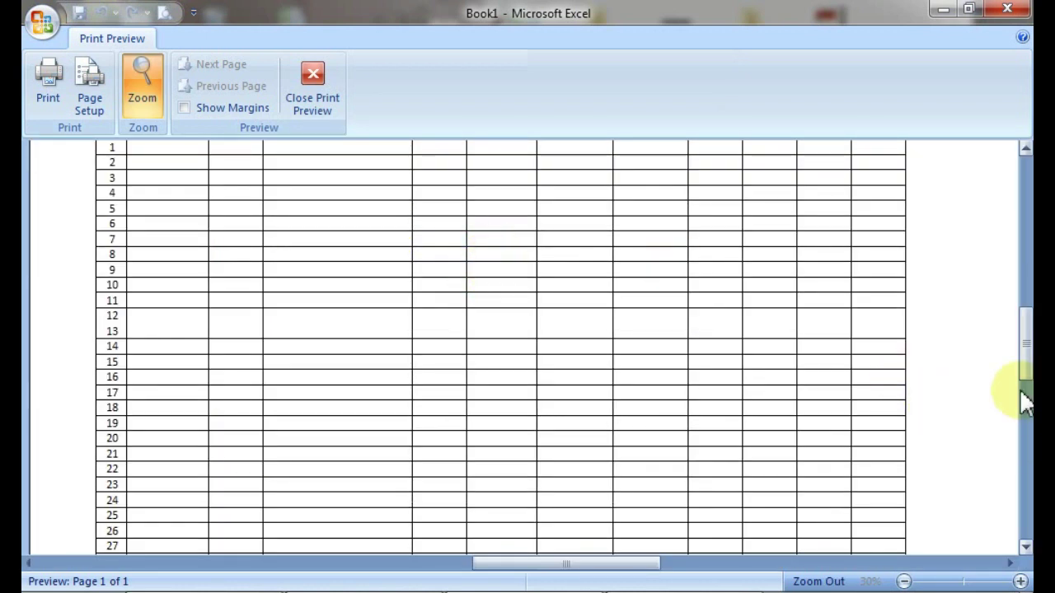
pyautogui.moveTo(1025, 346); pyautogui.dragTo(1025, 169)
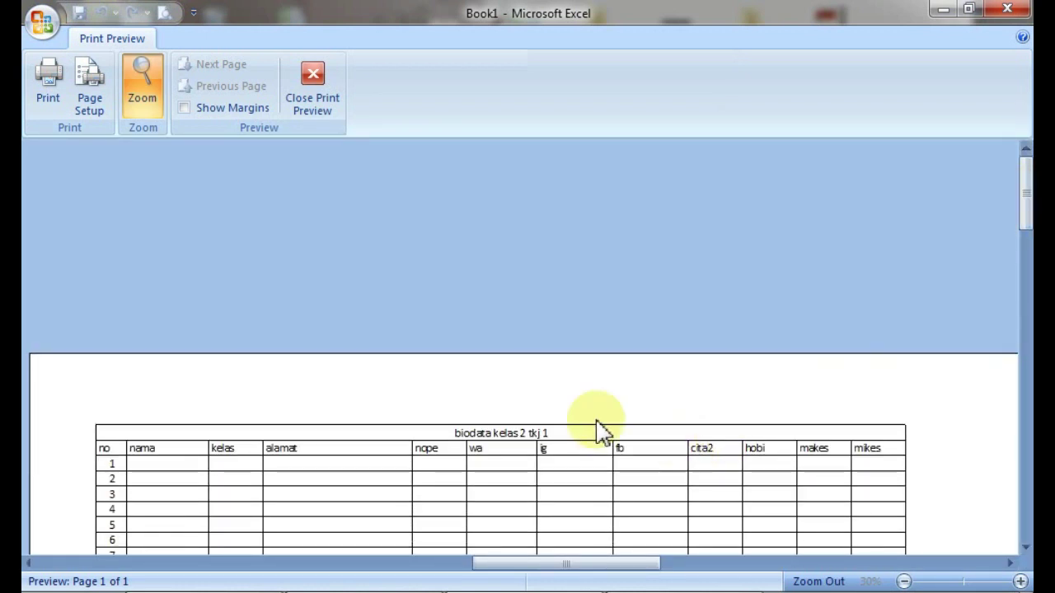
pyautogui.click(527, 397)
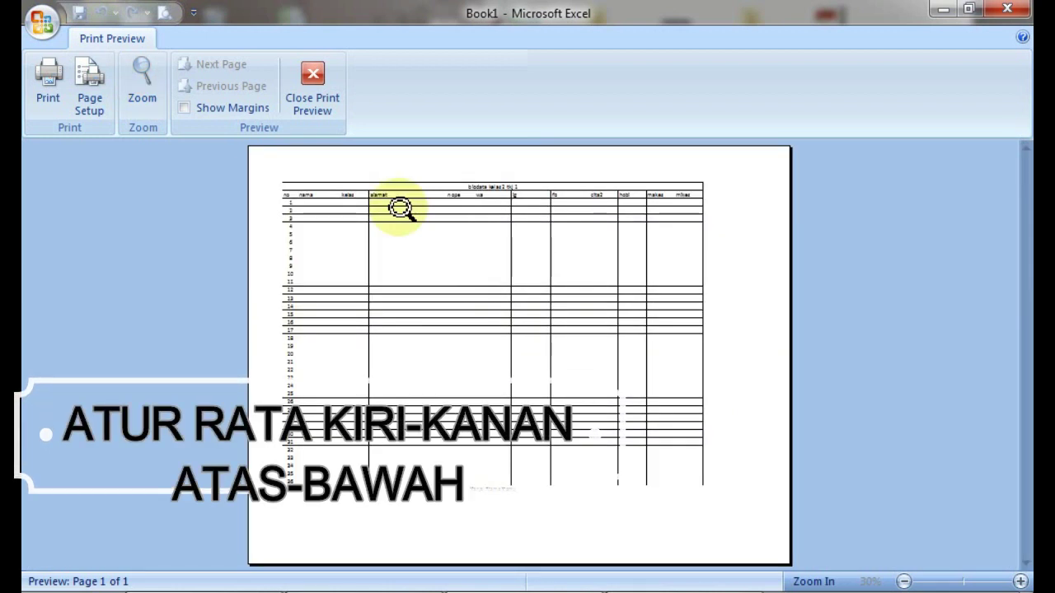
pyautogui.click(185, 111)
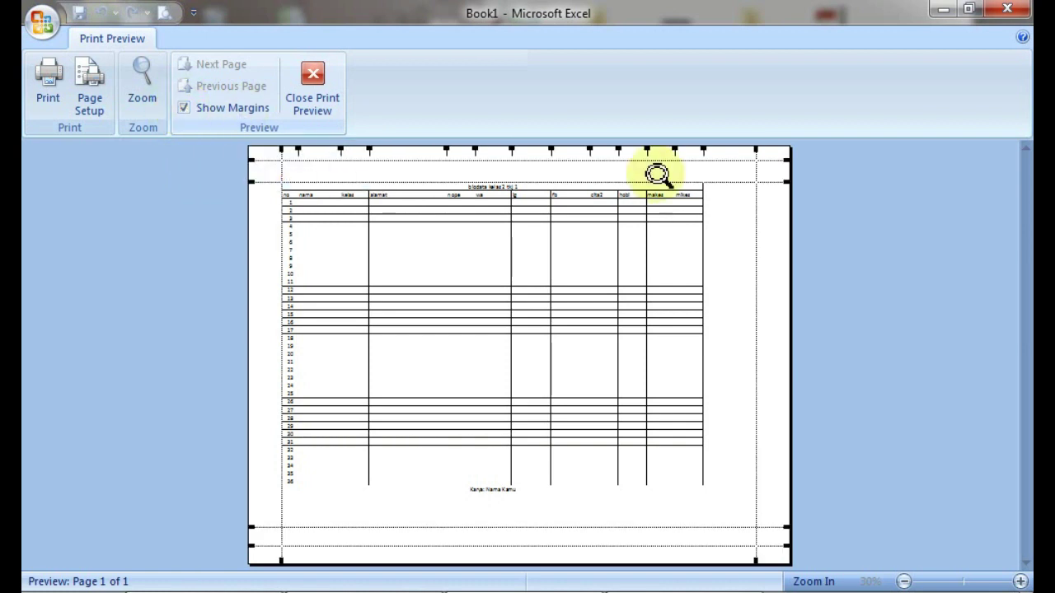
pyautogui.moveTo(283, 197); pyautogui.dragTo(307, 189)
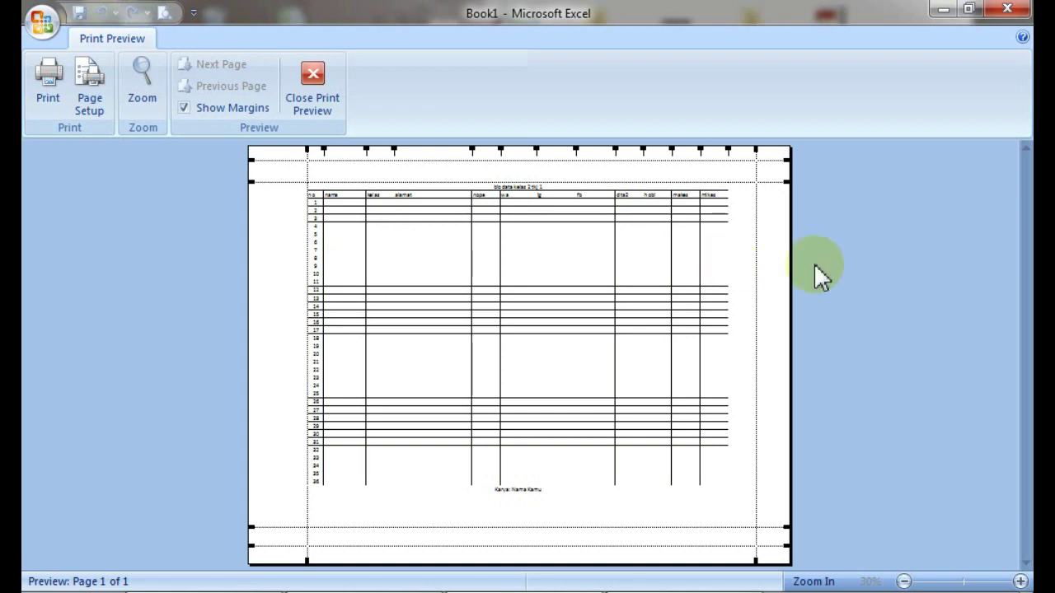
pyautogui.moveTo(318, 163)
pyautogui.mouseDown()
pyautogui.moveTo(319, 183)
pyautogui.moveTo(315, 164)
pyautogui.mouseUp()
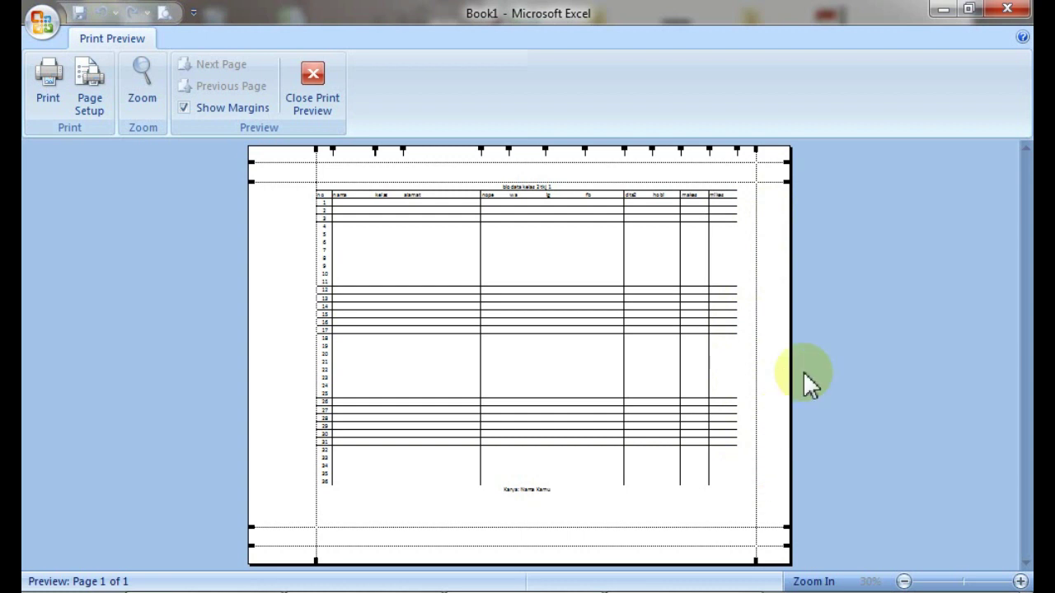
# Set the left and right page margins to 1
pyautogui.click(97, 99)
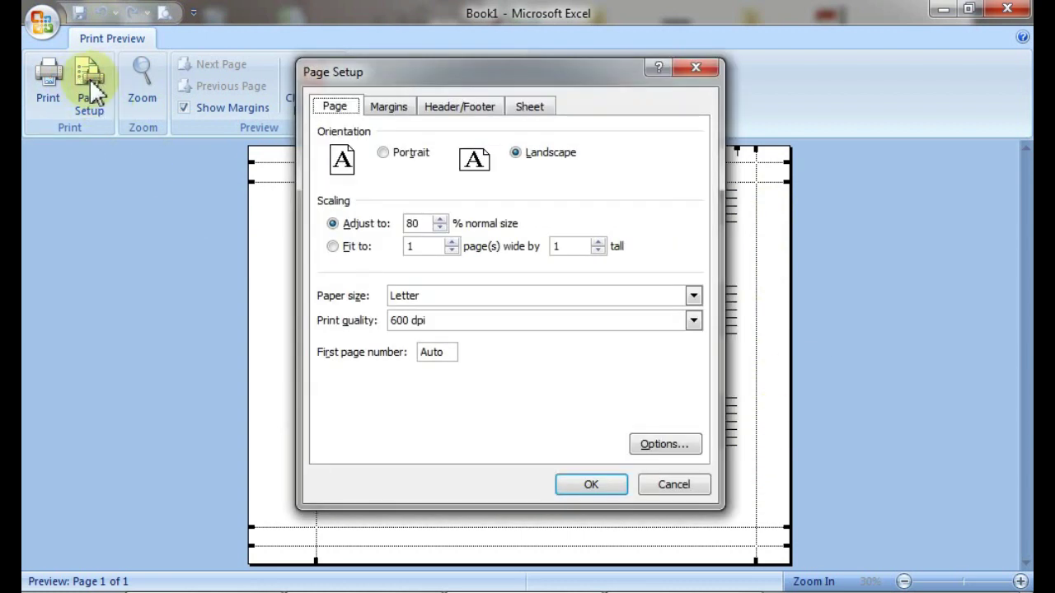
pyautogui.click(399, 115)
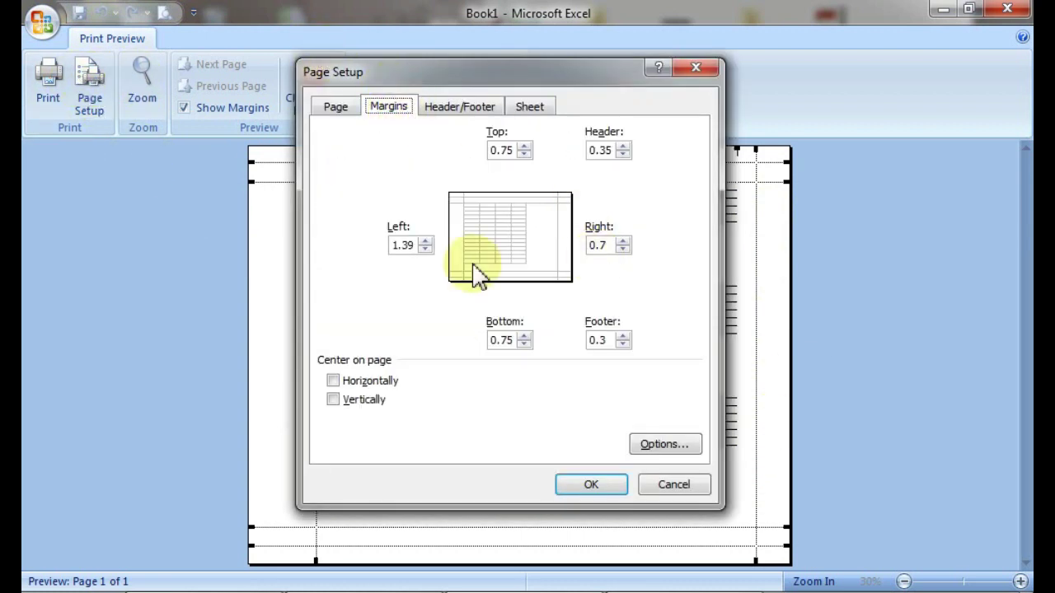
pyautogui.click(425, 249)
pyautogui.click(425, 249)
pyautogui.write('1')
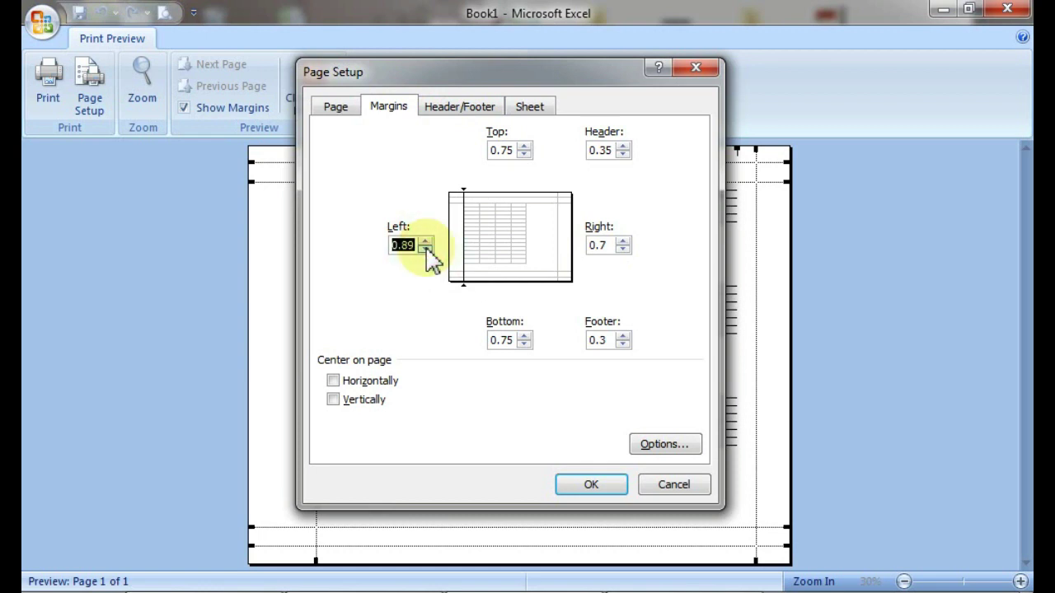
pyautogui.doubleClick(608, 245)
pyautogui.write('1')
pyautogui.click(594, 485)
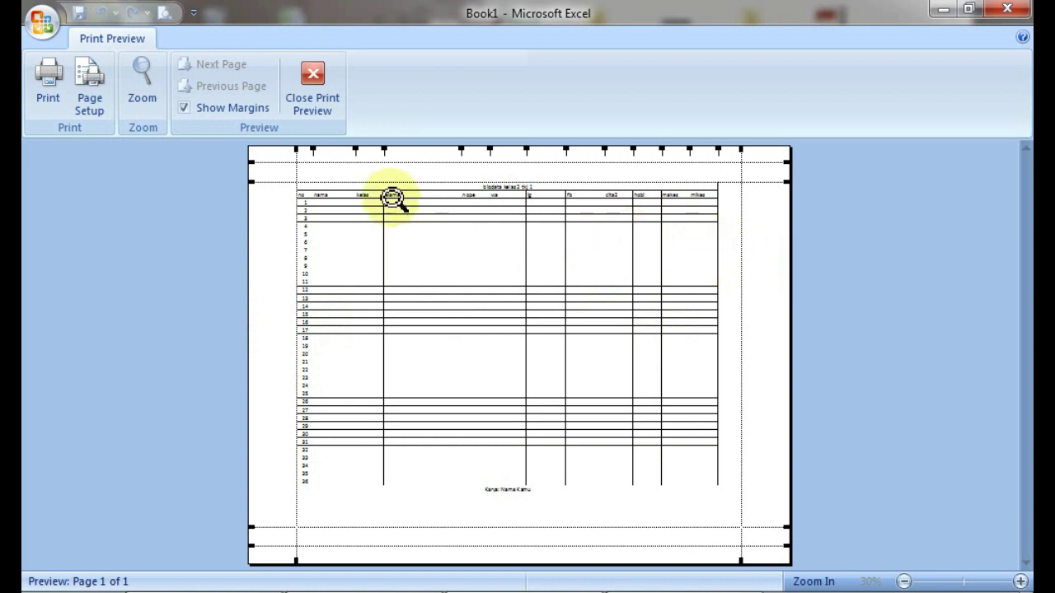
# Resize the kelas column in the preview and move the top margin lower
pyautogui.moveTo(384, 245); pyautogui.dragTo(396, 246)
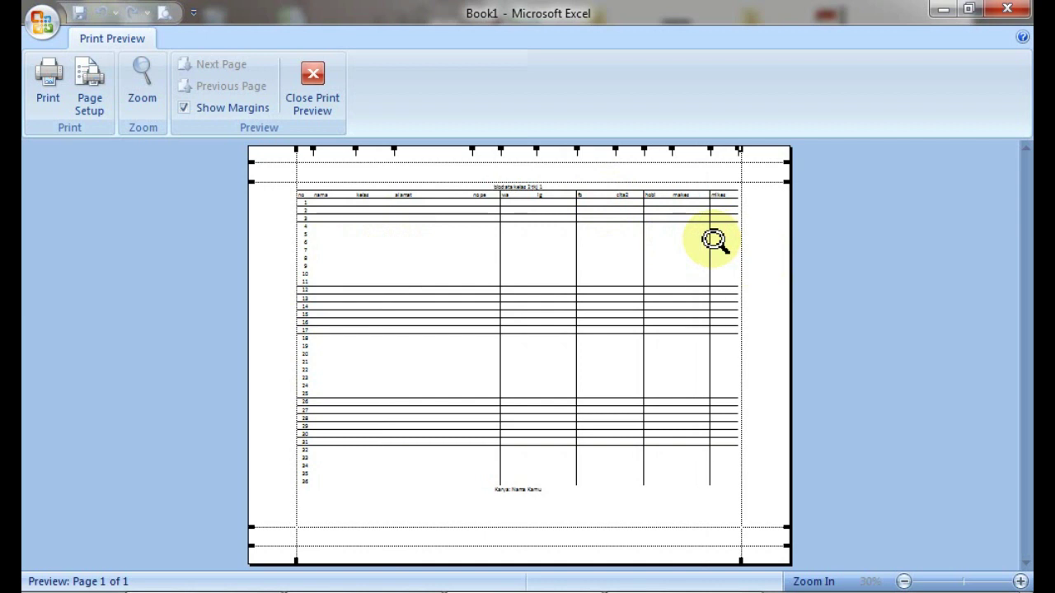
pyautogui.click(326, 109)
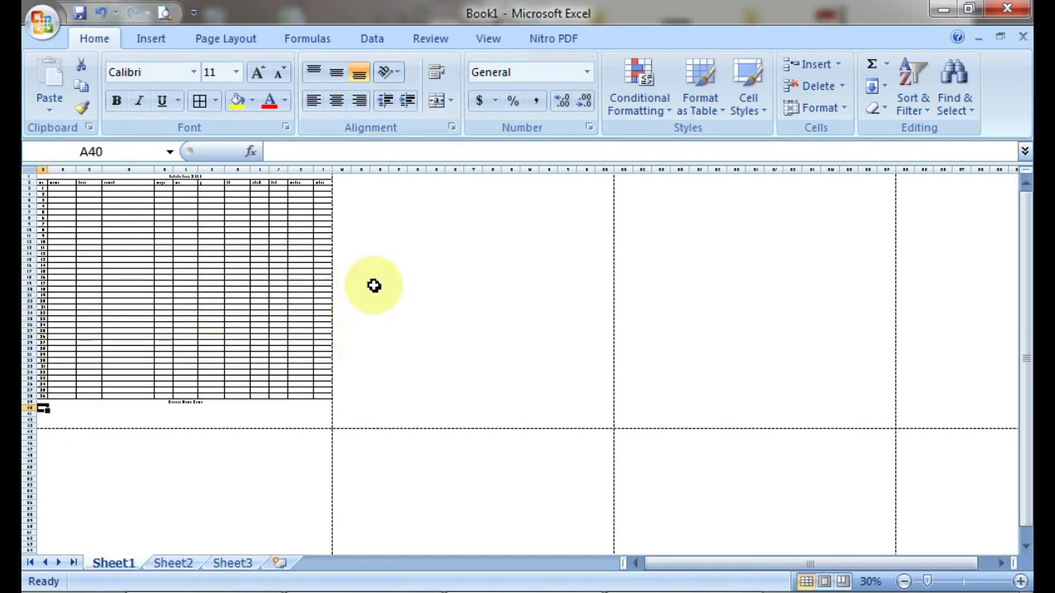
pyautogui.click(164, 12)
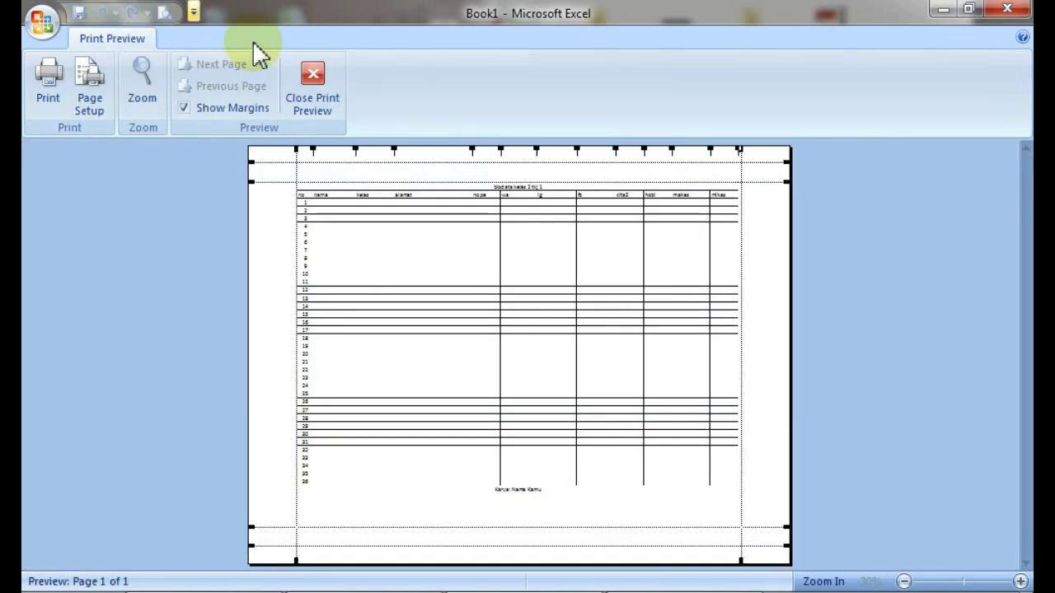
pyautogui.moveTo(268, 182); pyautogui.dragTo(269, 199)
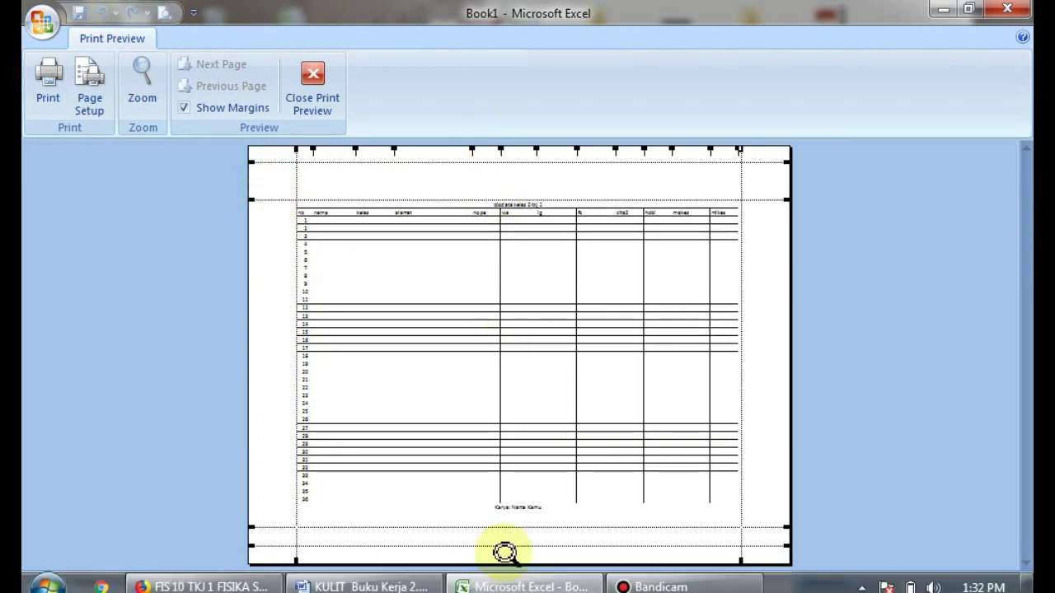
# Set the top and bottom page margins to 1
pyautogui.click(98, 99)
pyautogui.doubleClick(505, 150)
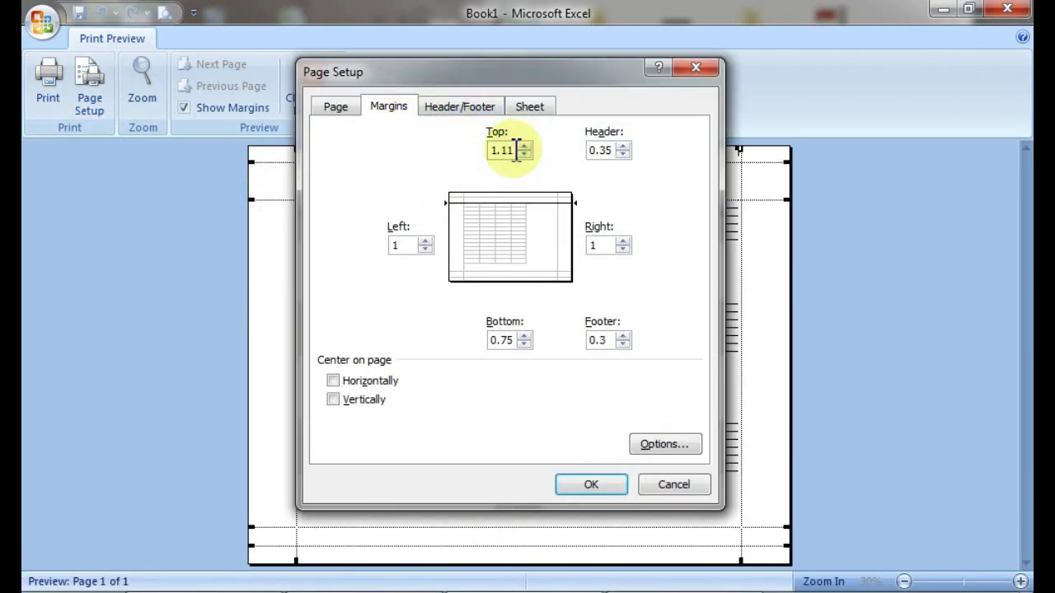
pyautogui.write('1')
pyautogui.doubleClick(505, 340)
pyautogui.write('1')
pyautogui.click(598, 493)
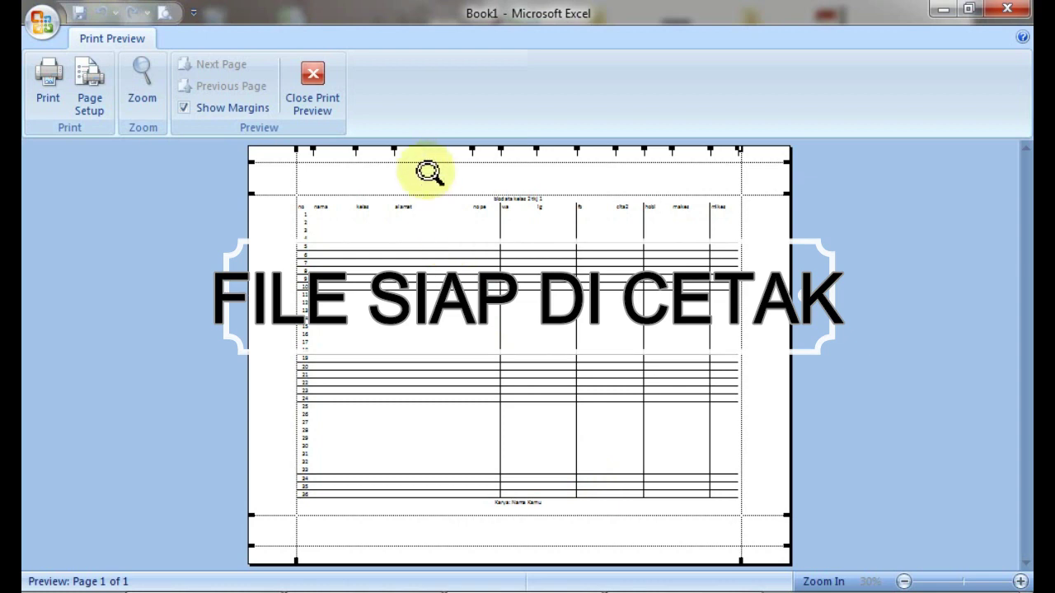
# Open the Print dialog and choose Send To OneNote 2007 as the printer
pyautogui.click(49, 91)
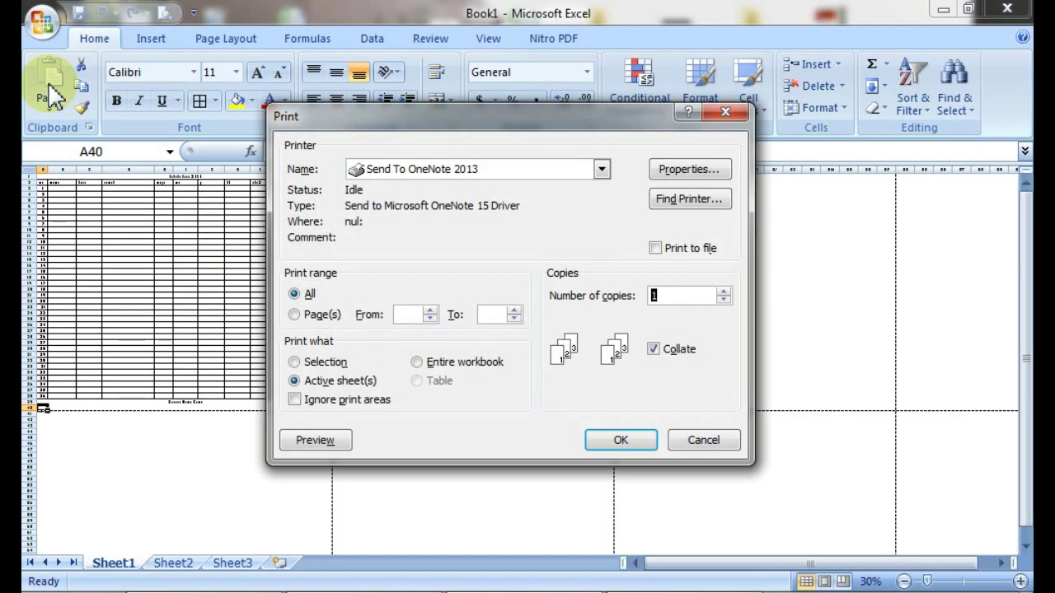
pyautogui.click(603, 169)
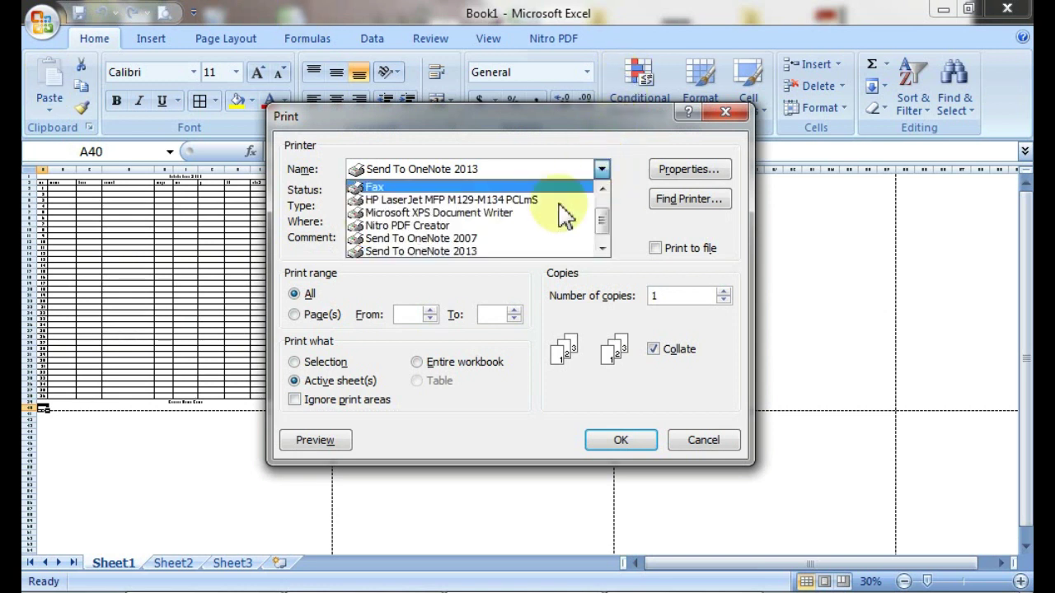
pyautogui.click(529, 249)
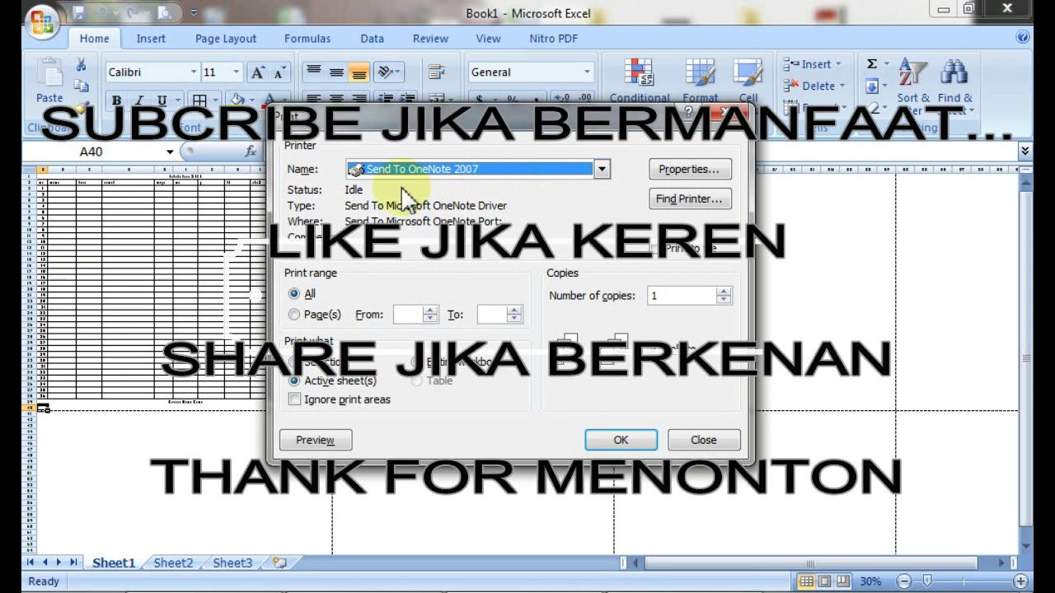
# Confirm the Print dialog to print Book1 to Send To OneNote 2007
pyautogui.click(619, 443)
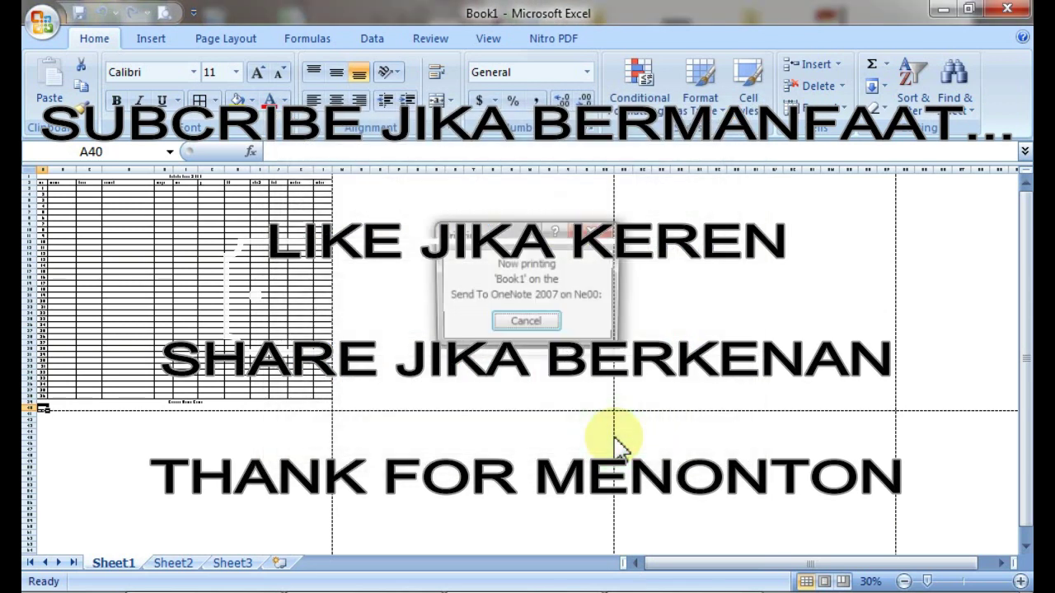